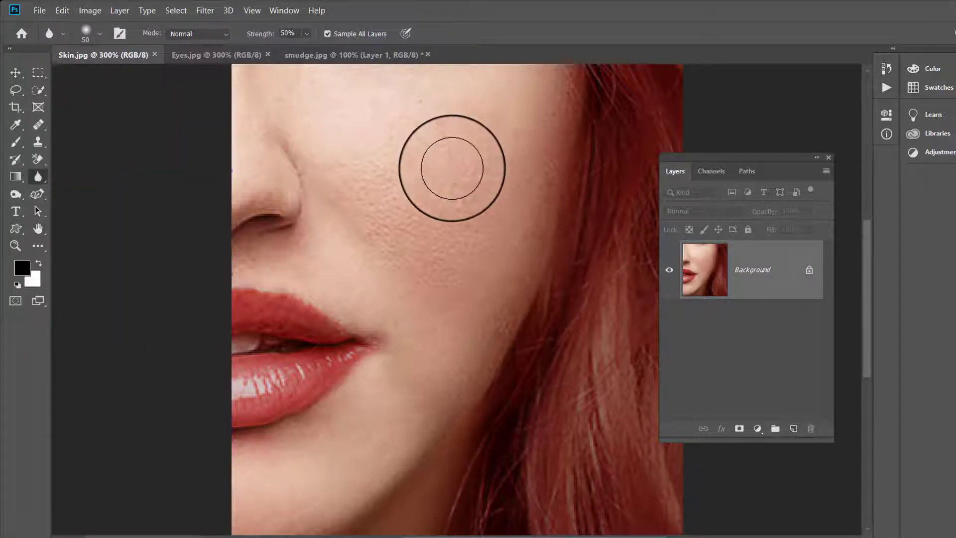
- Try the Blur tool at 50% strength on the rough cheek skin and undo the stroke
mouse_move(410, 251)
mouse_down()
mouse_move(426, 216)
mouse_move(396, 190)
mouse_up()
key(ctrl+z)
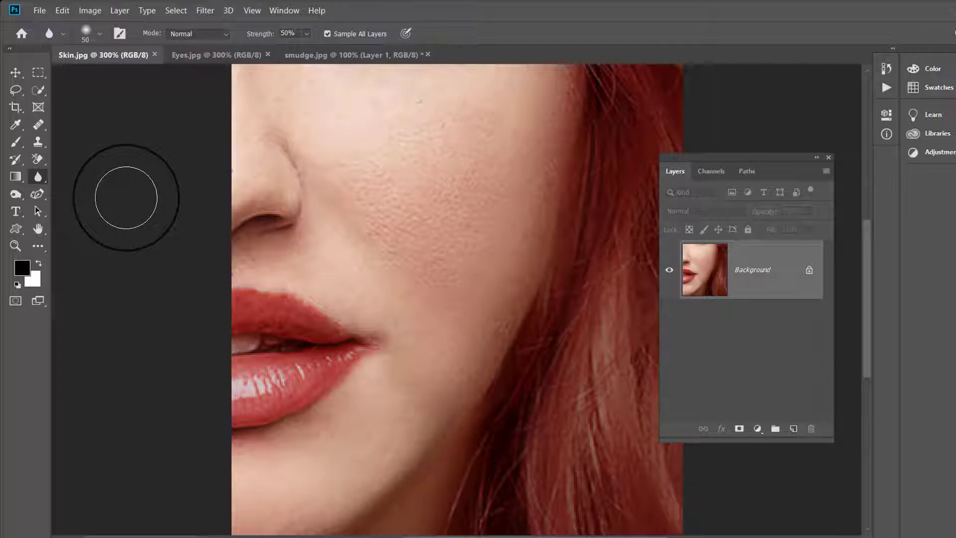
mouse_move(381, 209)
mouse_down()
mouse_move(393, 207)
mouse_move(401, 245)
mouse_move(450, 244)
mouse_move(464, 192)
mouse_up()
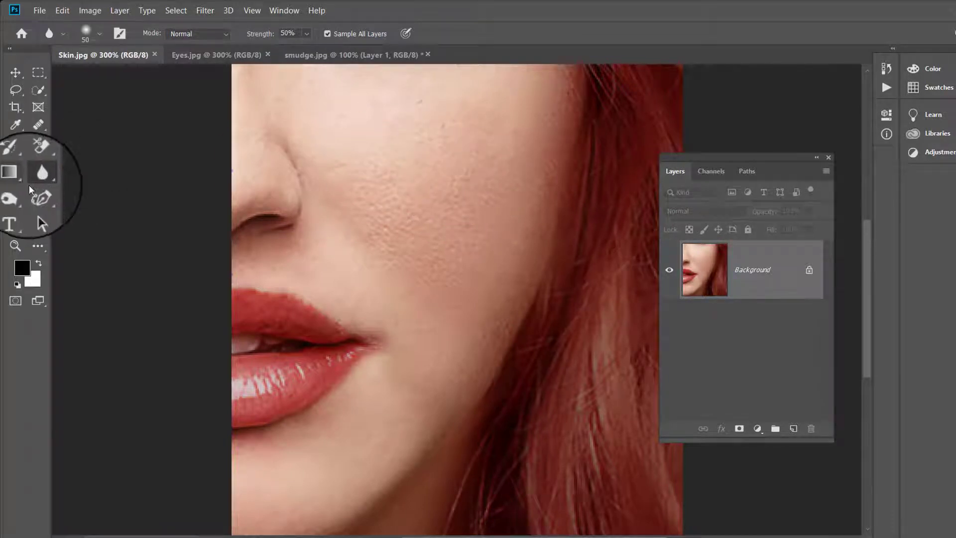
- Choose the Blur tool with a soft 50 px brush at 0% hardness
right_click(46, 179)
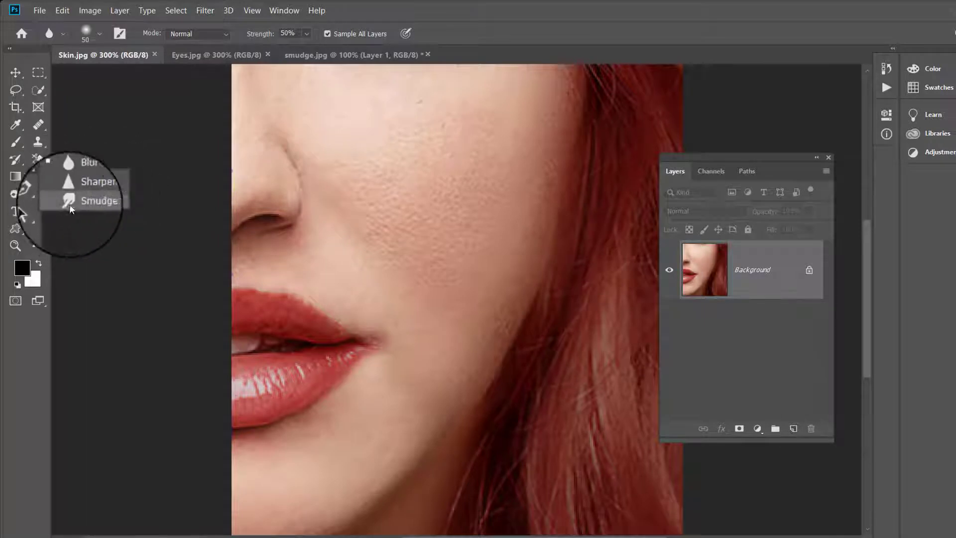
click(88, 174)
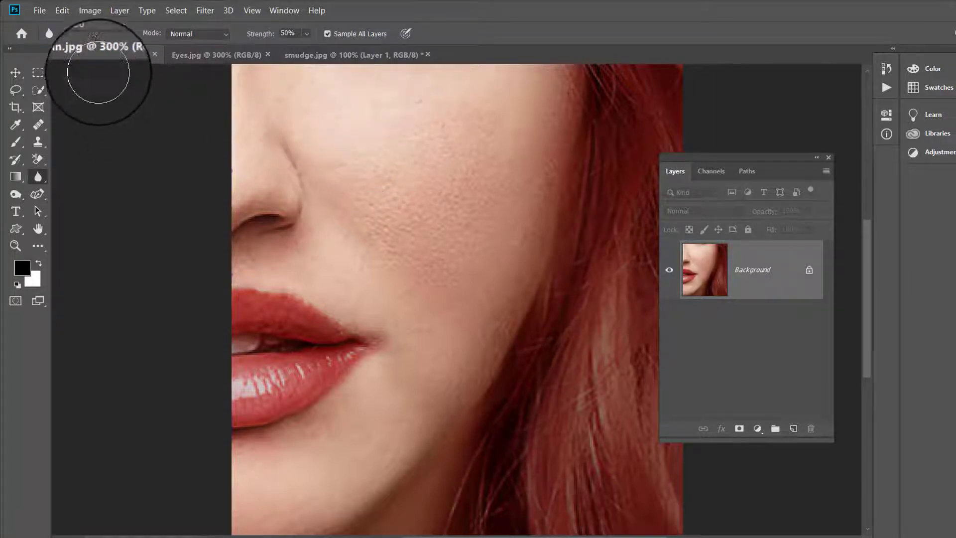
click(98, 35)
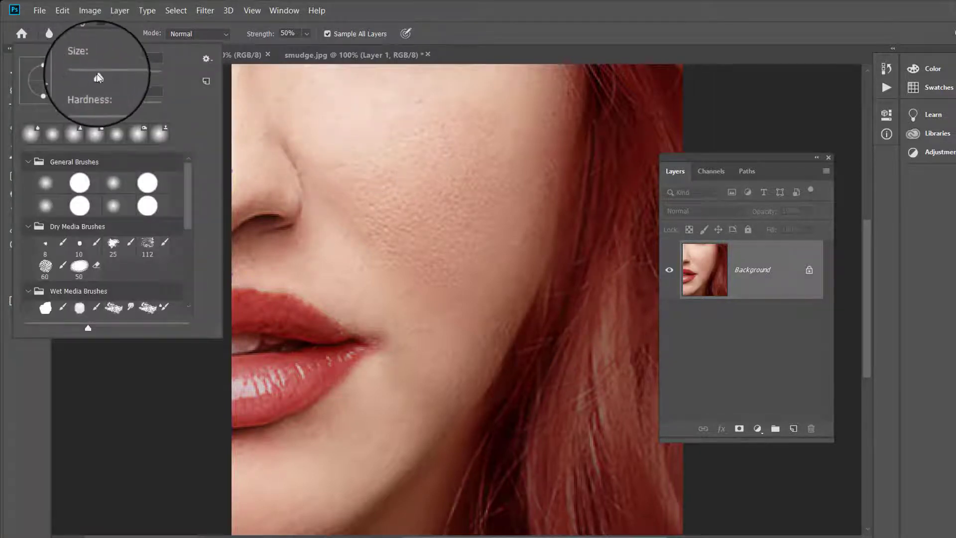
mouse_move(97, 75)
mouse_down()
mouse_move(106, 75)
mouse_move(98, 76)
mouse_up()
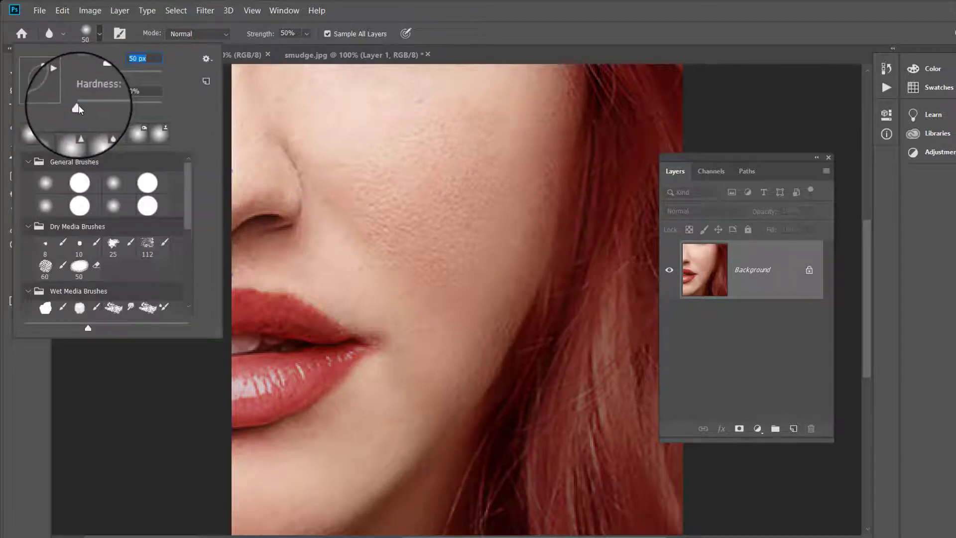
mouse_move(78, 108)
mouse_down()
mouse_move(203, 105)
mouse_move(60, 106)
mouse_up()
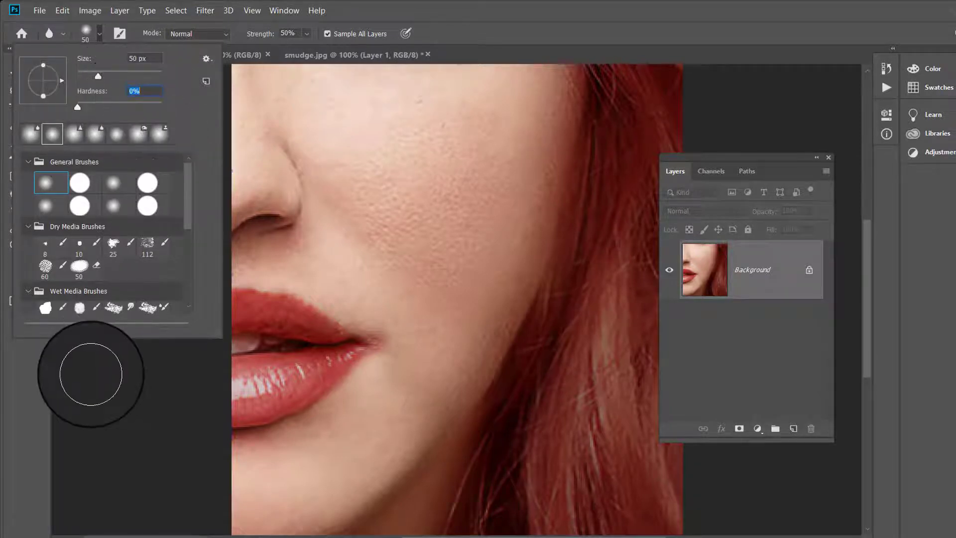
click(90, 374)
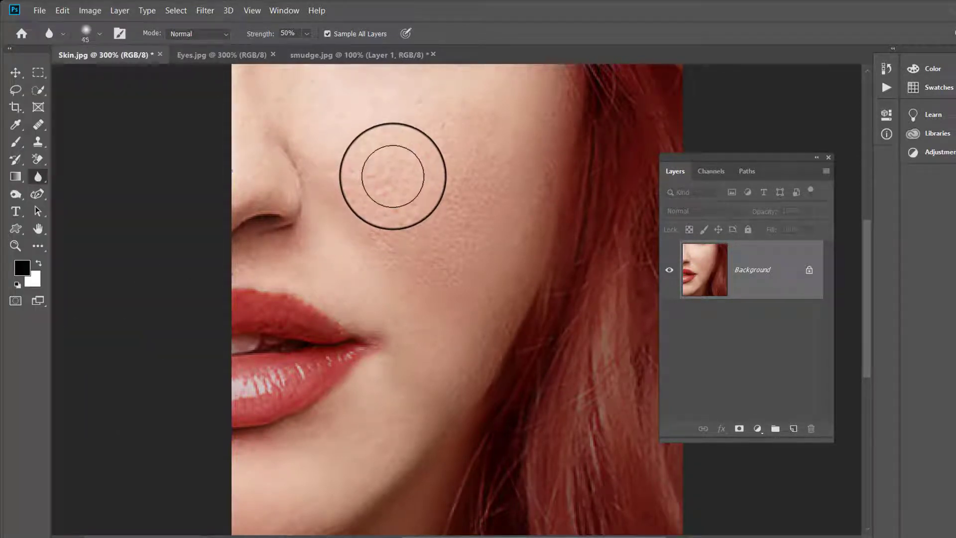
- Try larger and smaller blur brush sizes over the cheek and settle on 40 px
key(bracketleft)
key(bracketright)
key(bracketright)
key(bracketright)
key(bracketright)
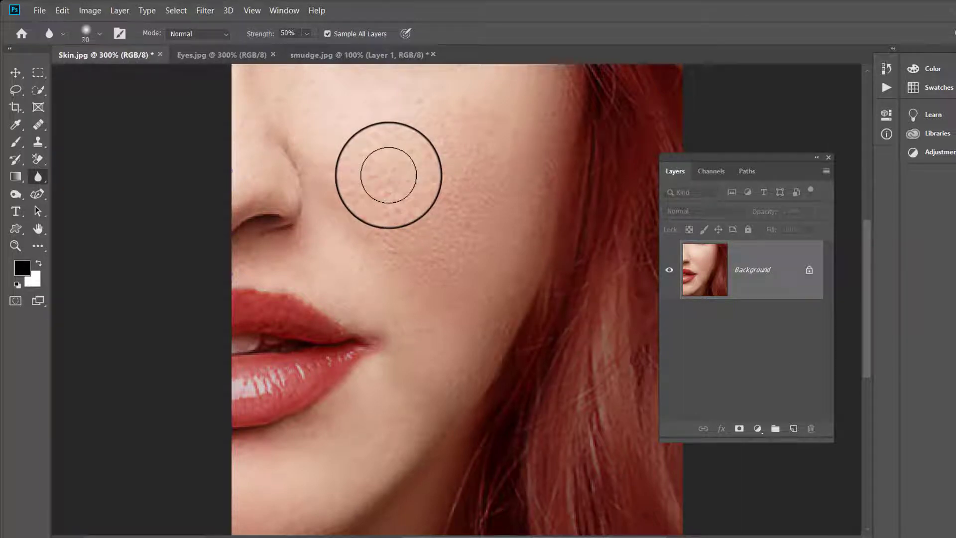
key(bracketright)
key(bracketright)
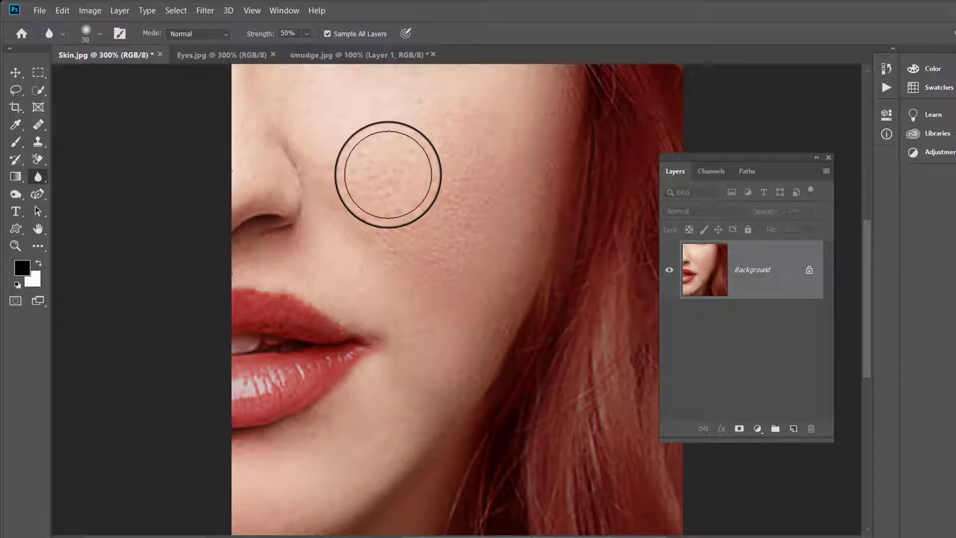
key(bracketleft)
key(bracketleft)
key(bracketleft)
key(bracketleft)
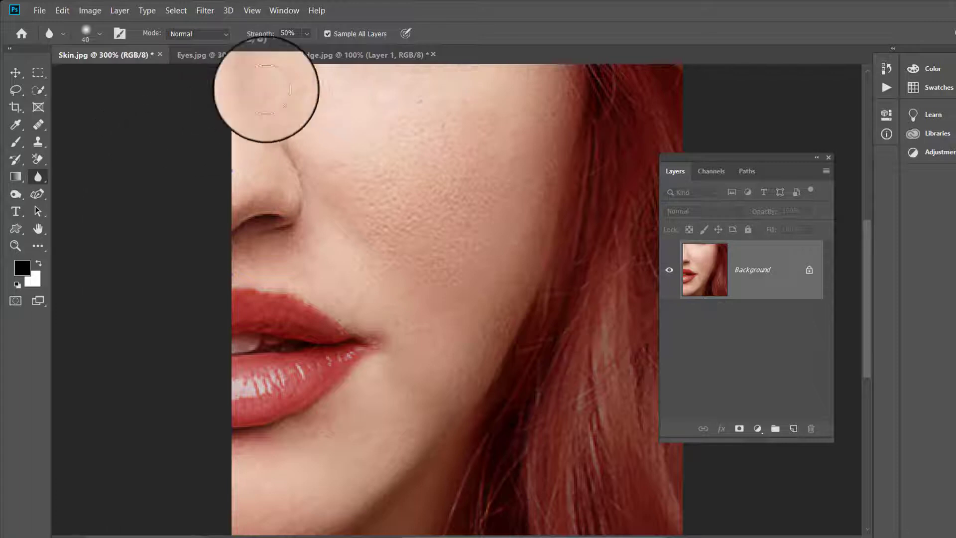
- Set the Blur tool's strength to 52% and keep Sample All Layers enabled
click(306, 33)
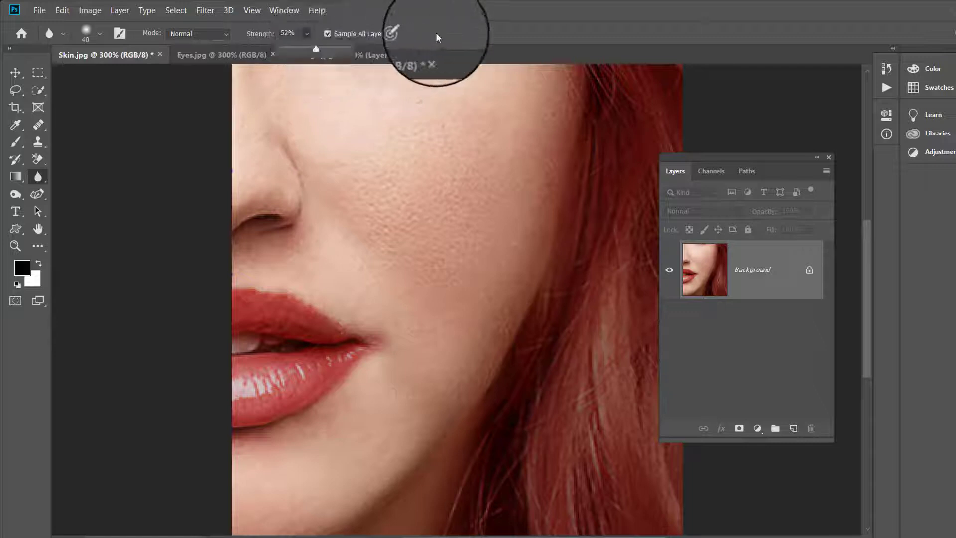
click(501, 35)
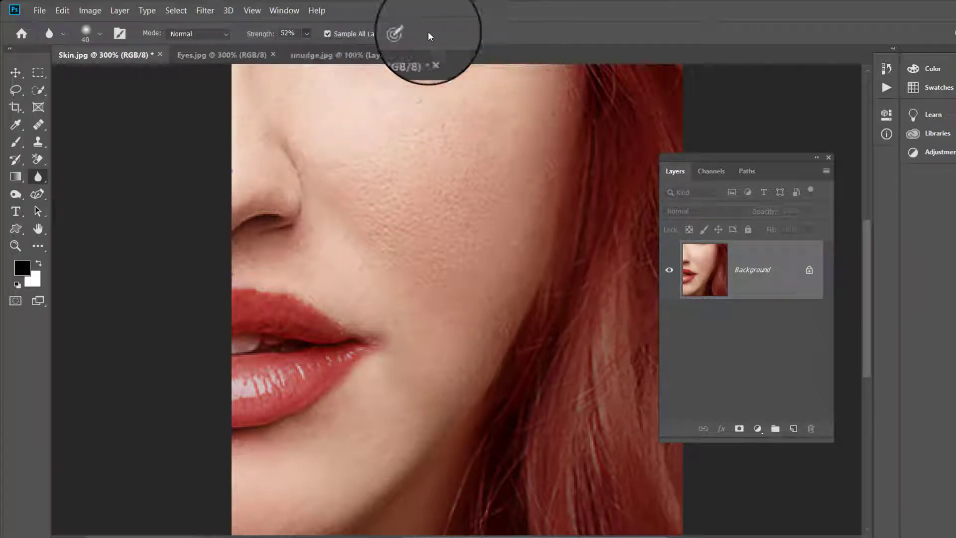
click(327, 35)
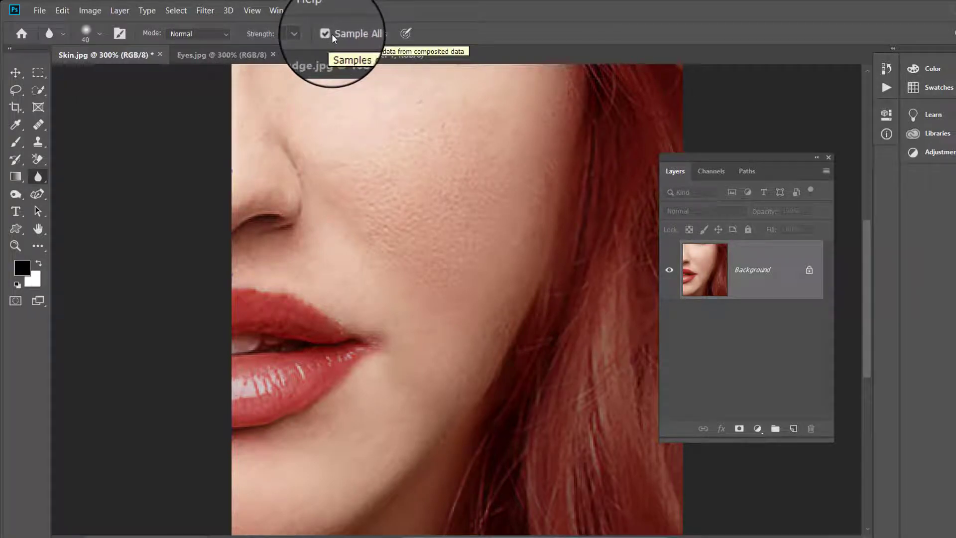
- Shrink and reposition the Layers panel, and add a new blank layer above the Background
drag(761, 154, 731, 153)
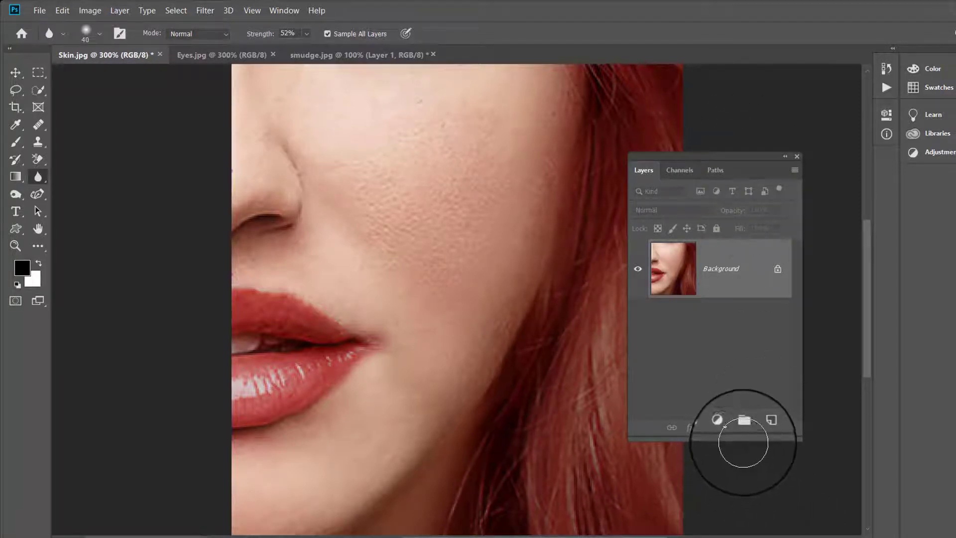
drag(742, 437, 743, 411)
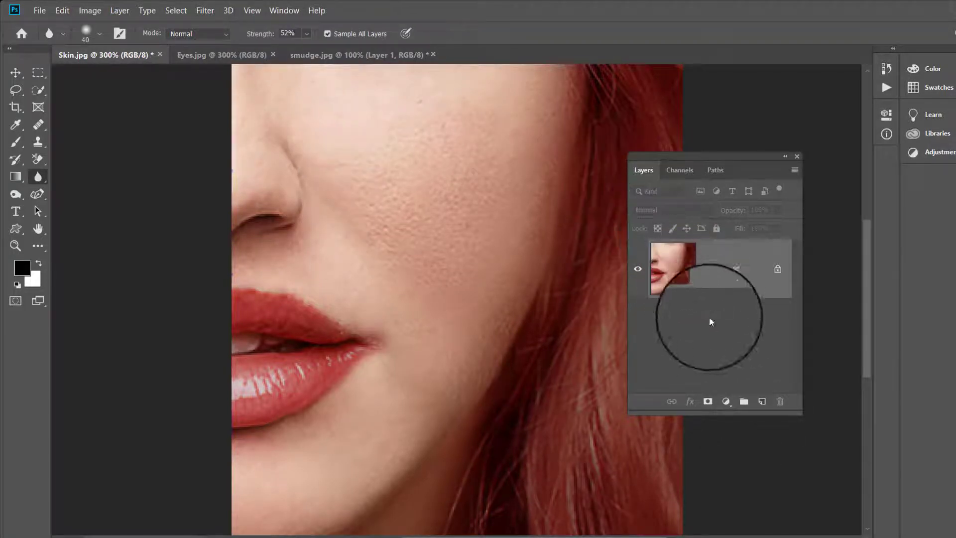
drag(719, 159, 708, 160)
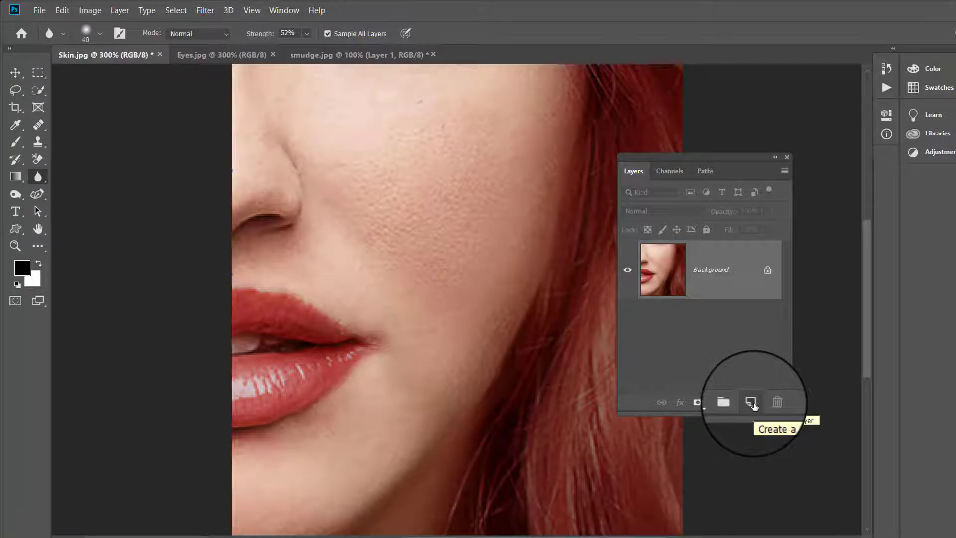
click(750, 404)
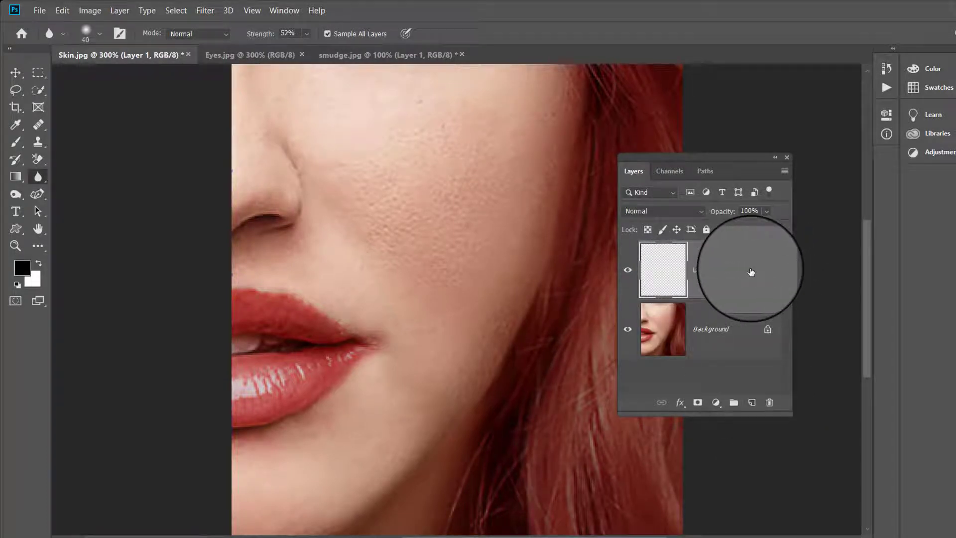
drag(692, 154, 707, 152)
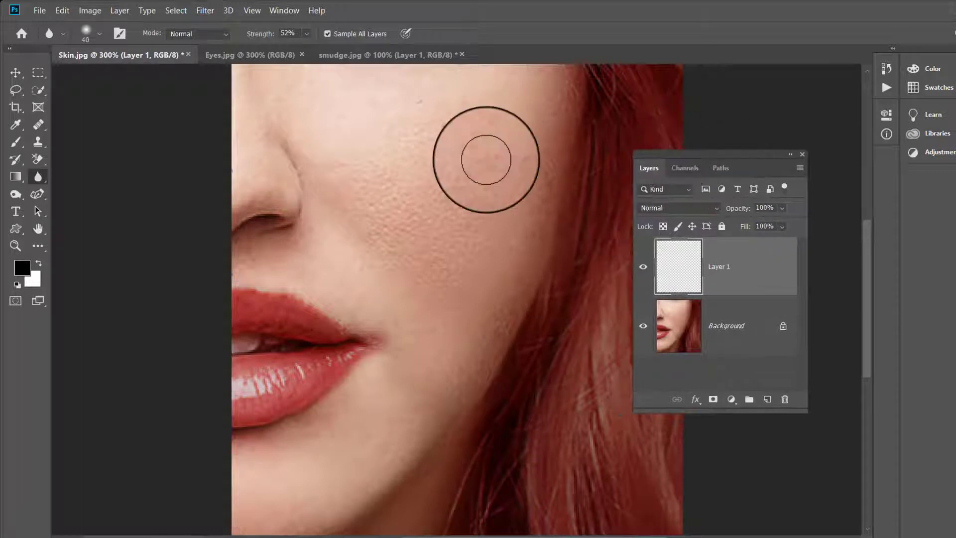
- Blur the rough skin across the cheek, nose and area around the mouth, painting on the new blank layer
mouse_move(485, 160)
mouse_down()
mouse_move(499, 148)
mouse_move(398, 173)
mouse_up()
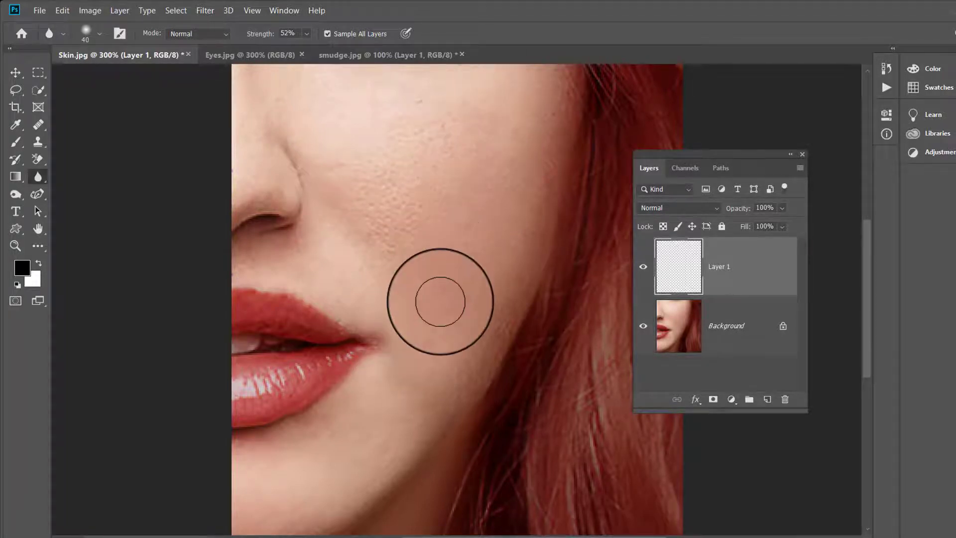
mouse_move(401, 307)
mouse_down()
mouse_move(441, 120)
mouse_move(390, 250)
mouse_move(400, 147)
mouse_up()
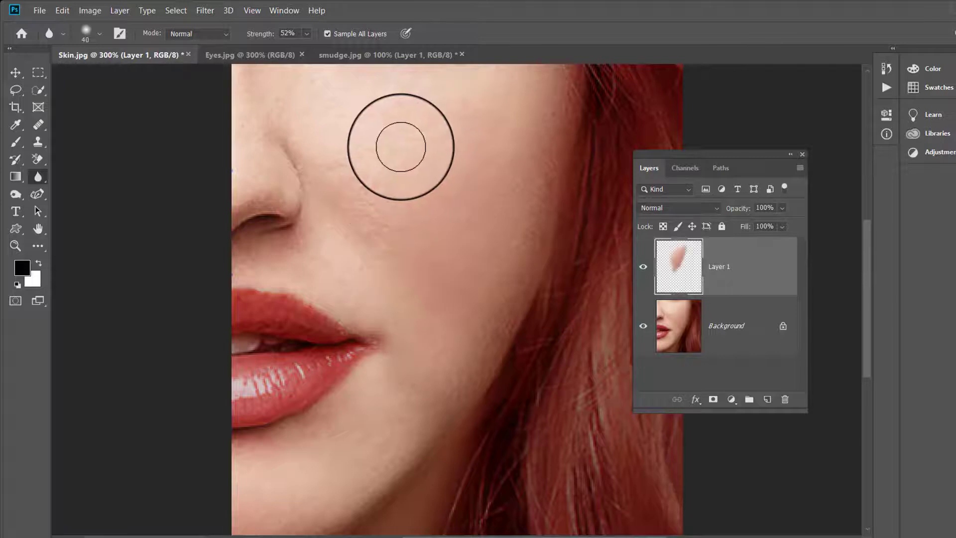
key(ctrl+plus)
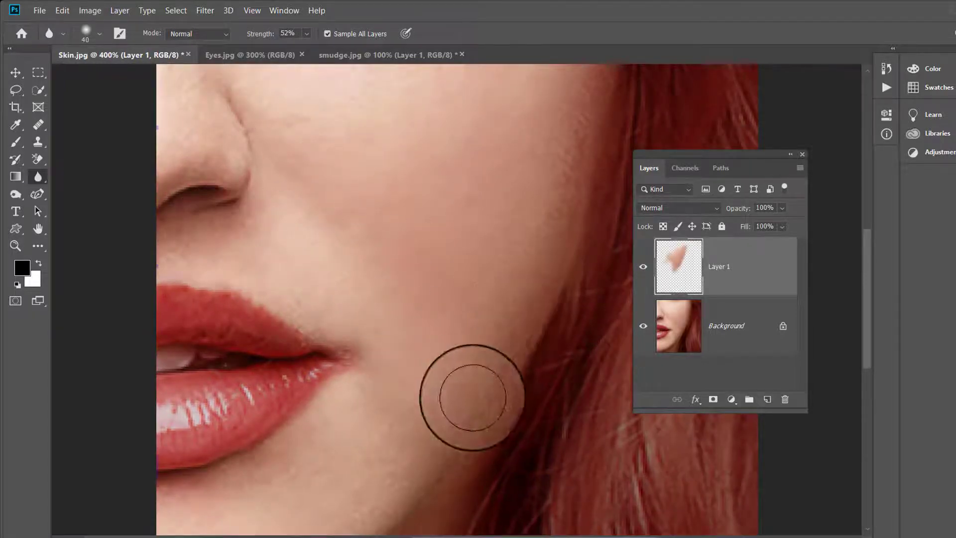
scroll(492, 413, up, 5)
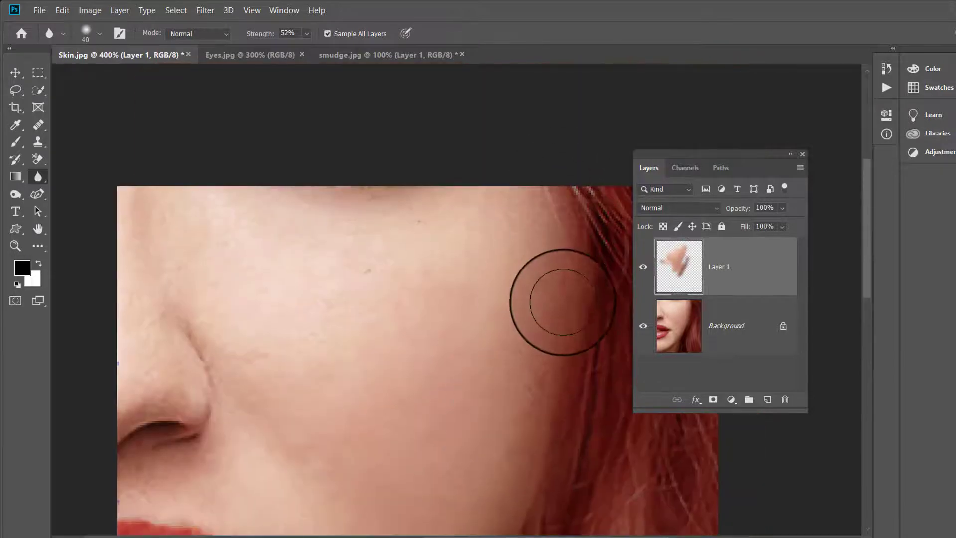
mouse_move(393, 395)
mouse_down()
mouse_move(320, 168)
mouse_move(296, 257)
mouse_move(227, 262)
mouse_move(206, 231)
mouse_move(224, 314)
mouse_move(288, 426)
mouse_up()
drag(340, 410, 425, 223)
mouse_move(256, 279)
mouse_down()
mouse_move(235, 295)
mouse_move(298, 264)
mouse_up()
mouse_move(245, 165)
mouse_down()
mouse_move(217, 197)
mouse_move(269, 179)
mouse_move(254, 101)
mouse_move(313, 226)
mouse_move(288, 122)
mouse_move(314, 271)
mouse_up()
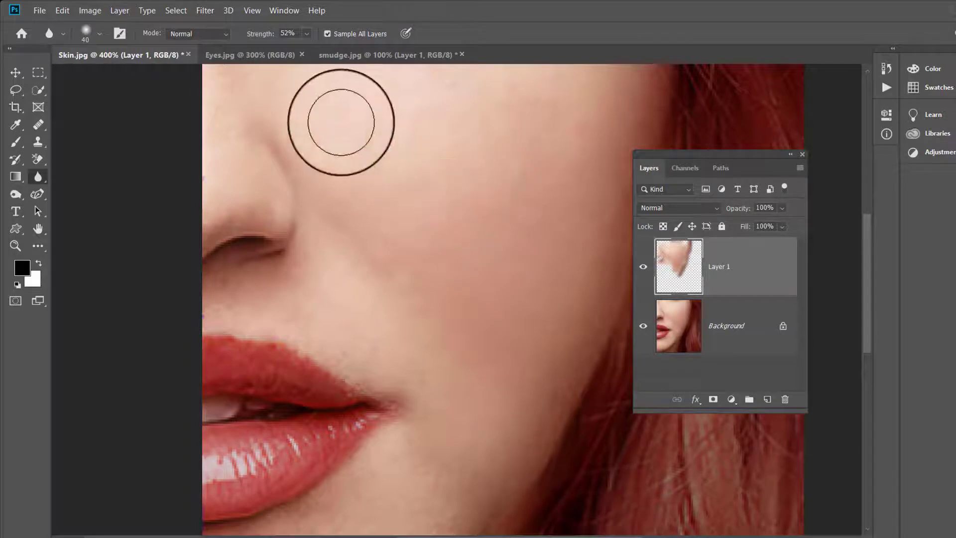
mouse_move(531, 234)
mouse_down()
mouse_move(421, 255)
mouse_move(516, 340)
mouse_move(551, 317)
mouse_move(515, 463)
mouse_move(454, 497)
mouse_up()
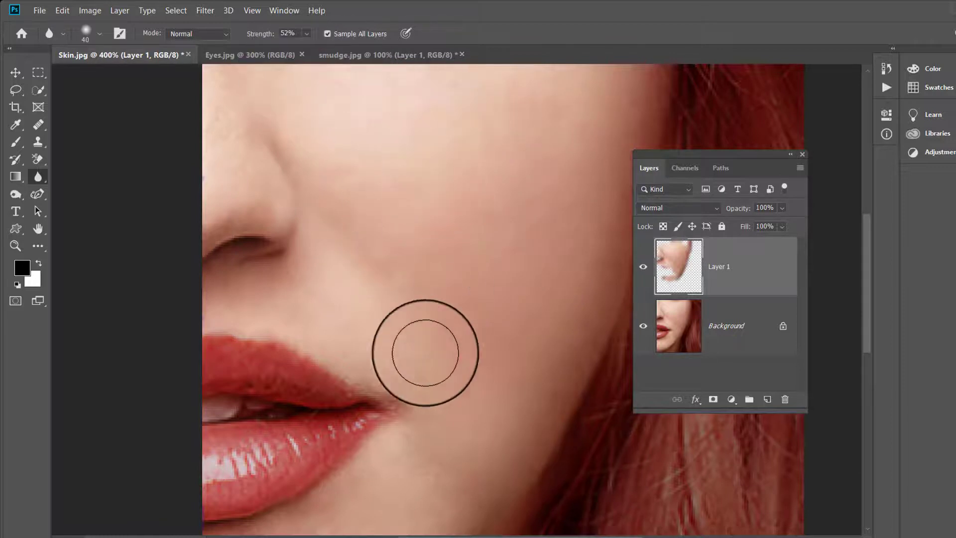
- Toggle the blur layer's visibility to compare the skin before and after, leave it hidden and close the Layers panel
click(644, 269)
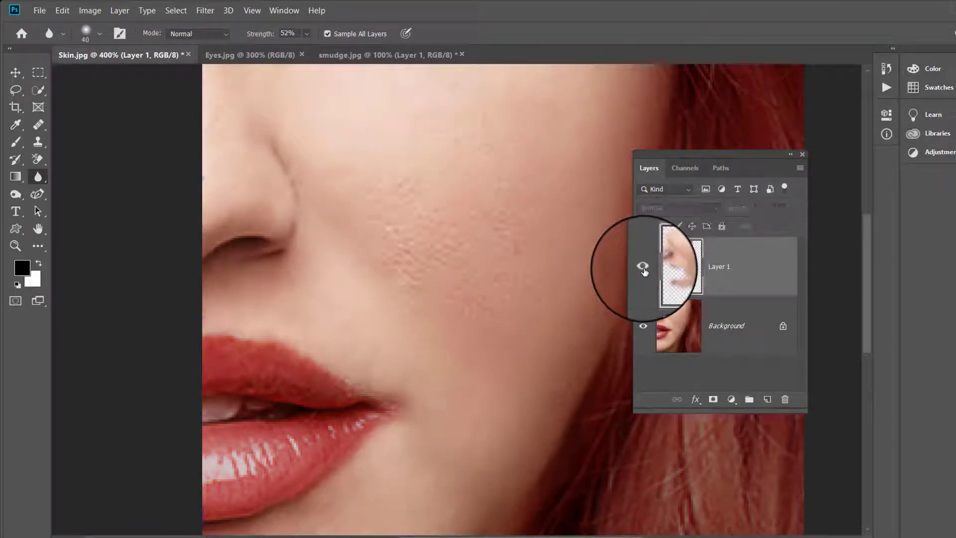
click(643, 269)
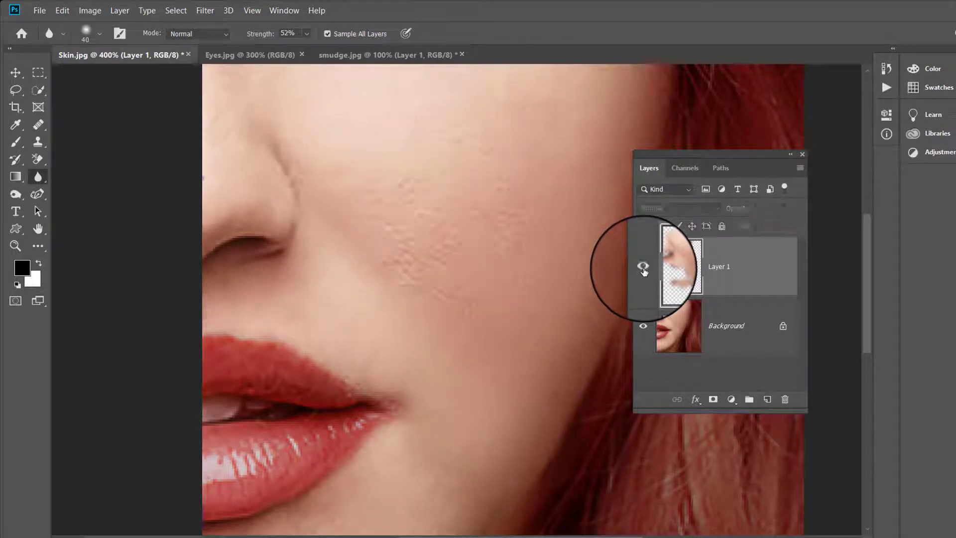
click(643, 269)
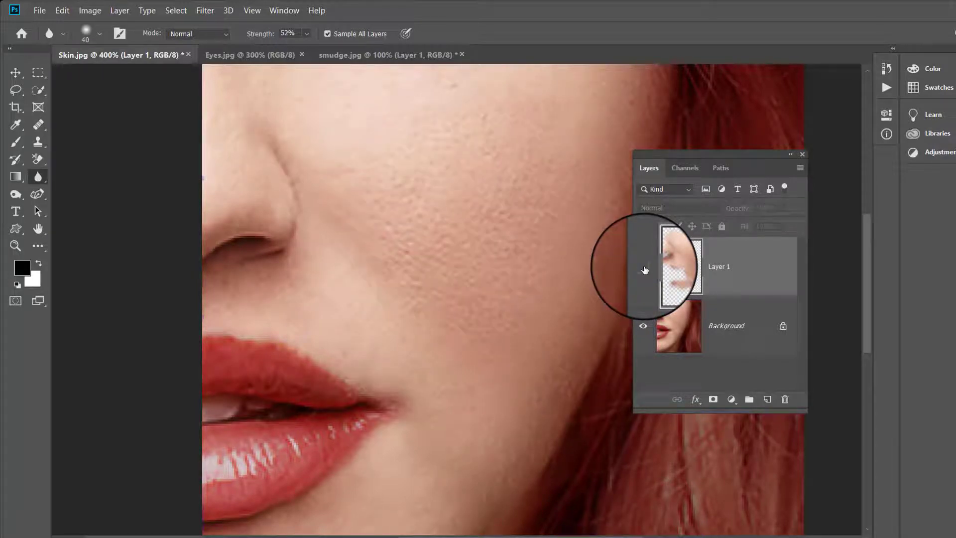
click(801, 154)
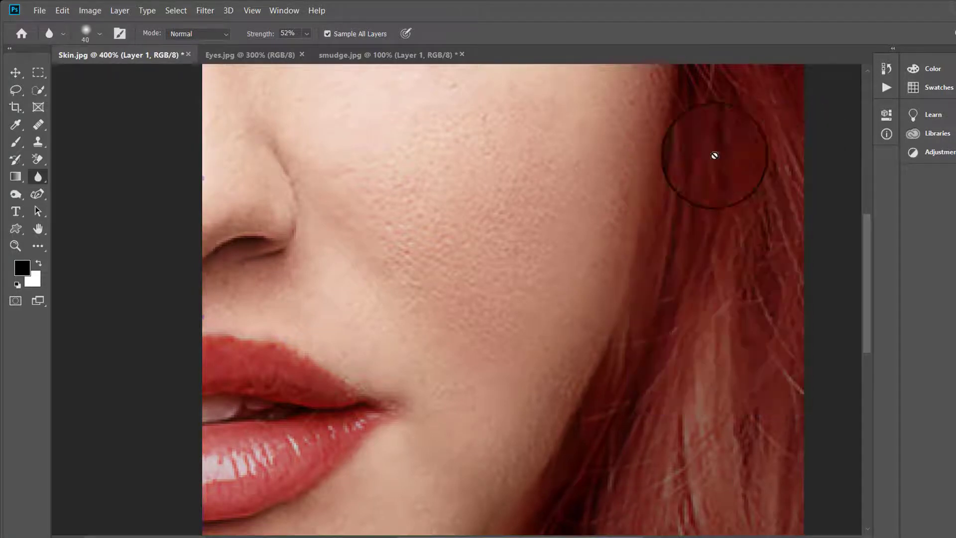
- Switch to the Eyes.jpg document and choose the Sharpen tool
click(220, 56)
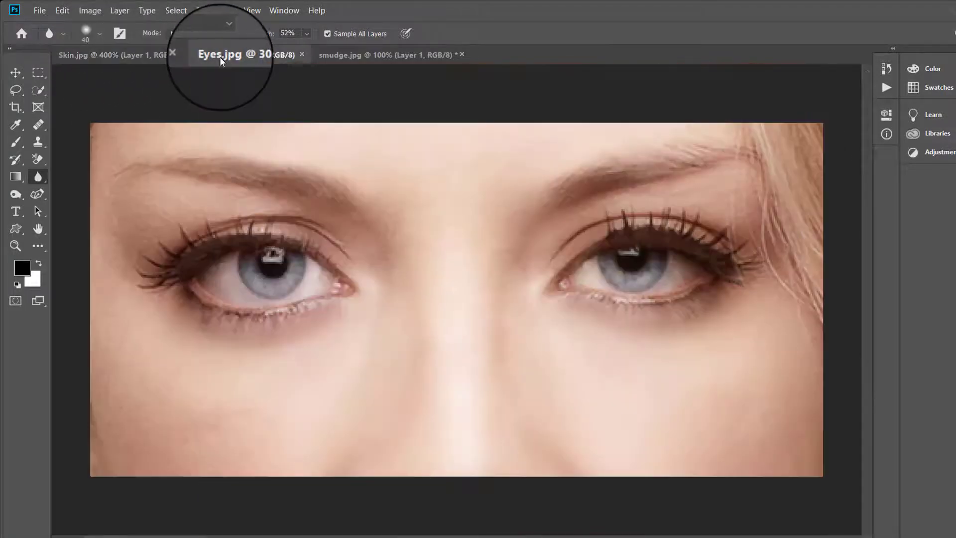
right_click(38, 178)
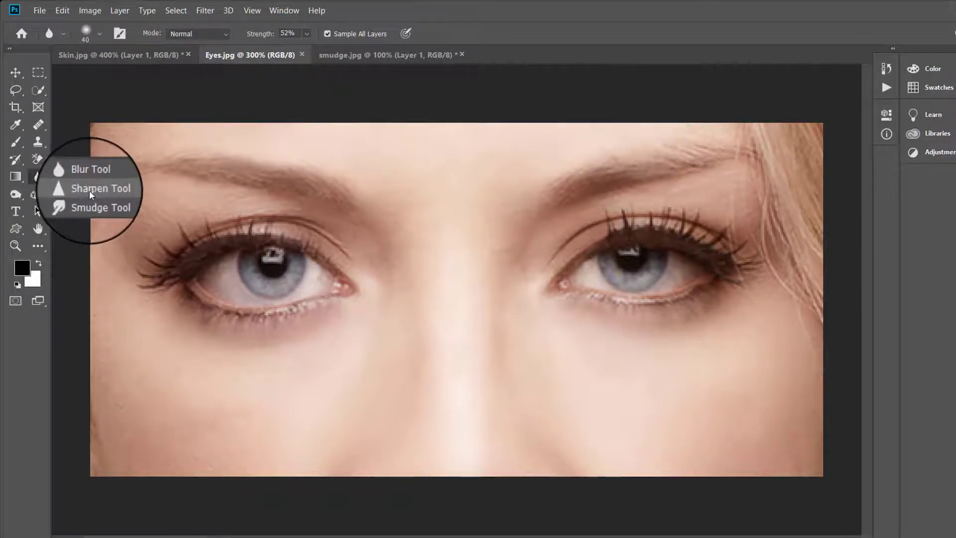
click(89, 192)
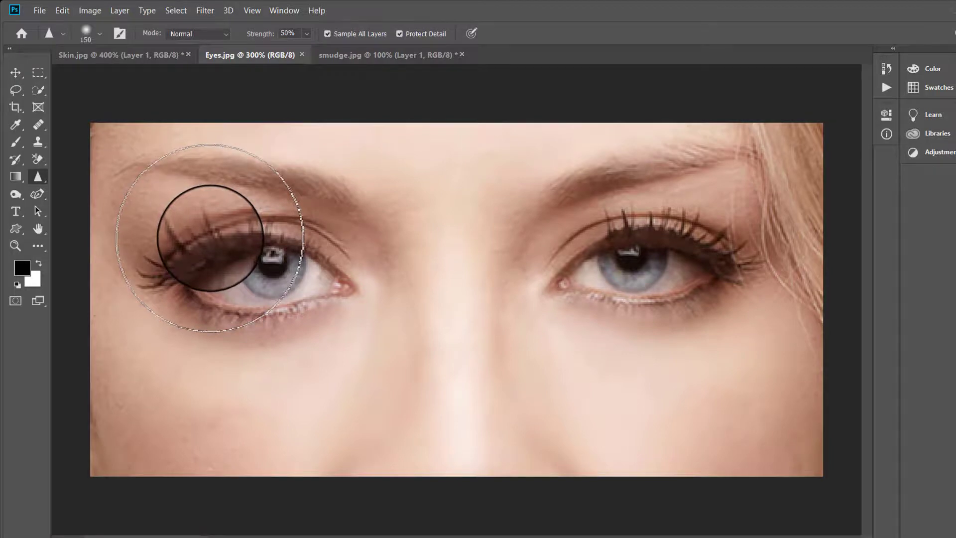
- Apply a sharpening dab between the eyebrows and reduce the Sharpen brush size to 40 px
click(419, 200)
key(bracketleft)
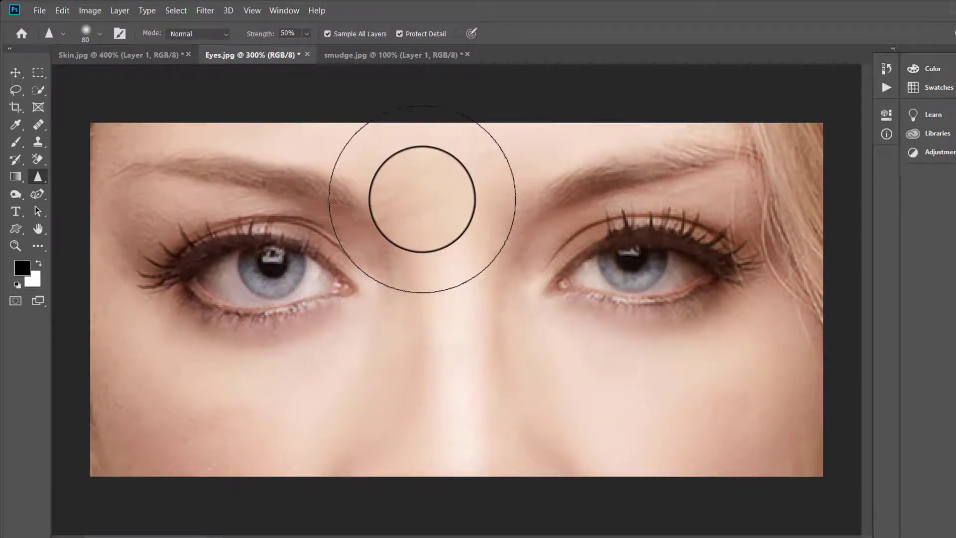
key(bracketleft)
key(bracketleft)
key(bracketleft)
key(bracketleft)
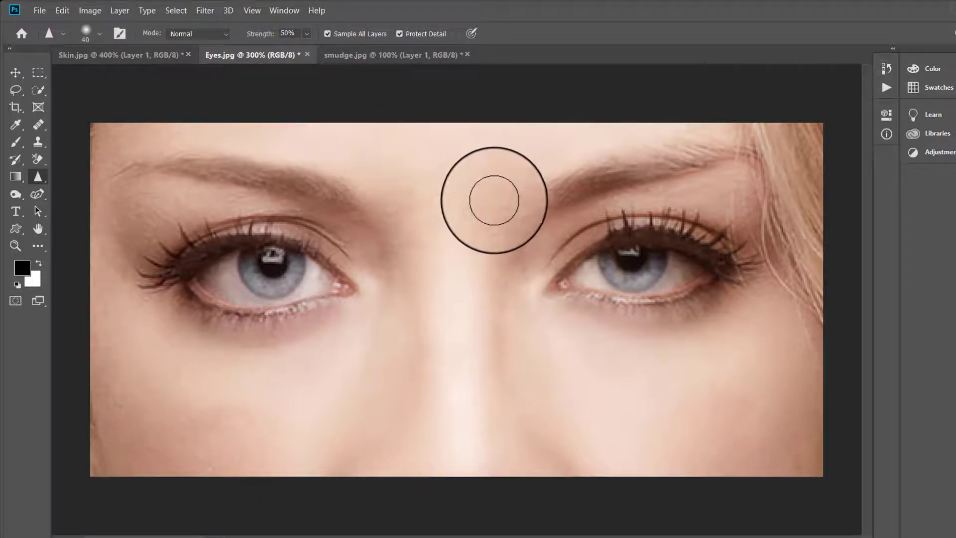
- Show the Layers panel for Eyes.jpg, move it off the face and add a new blank layer above the Background
click(294, 10)
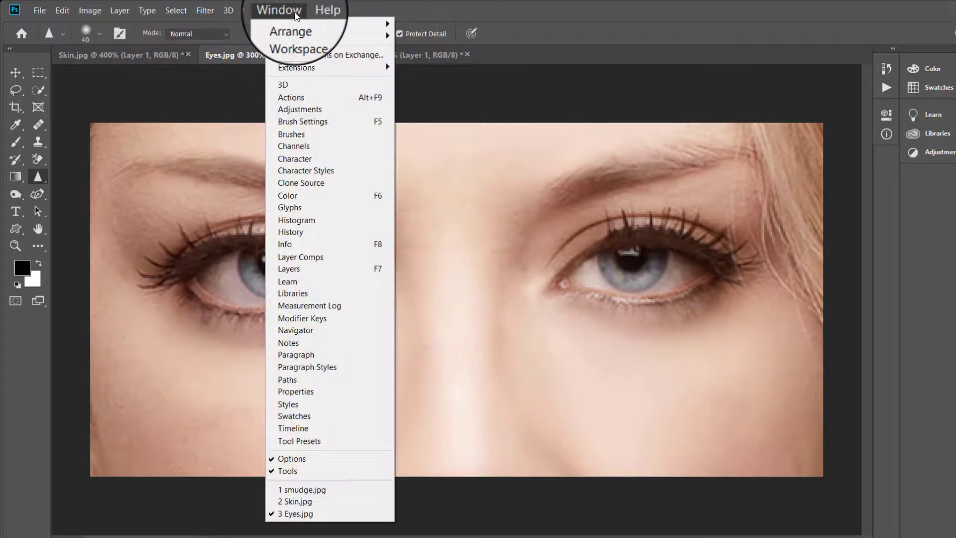
click(540, 23)
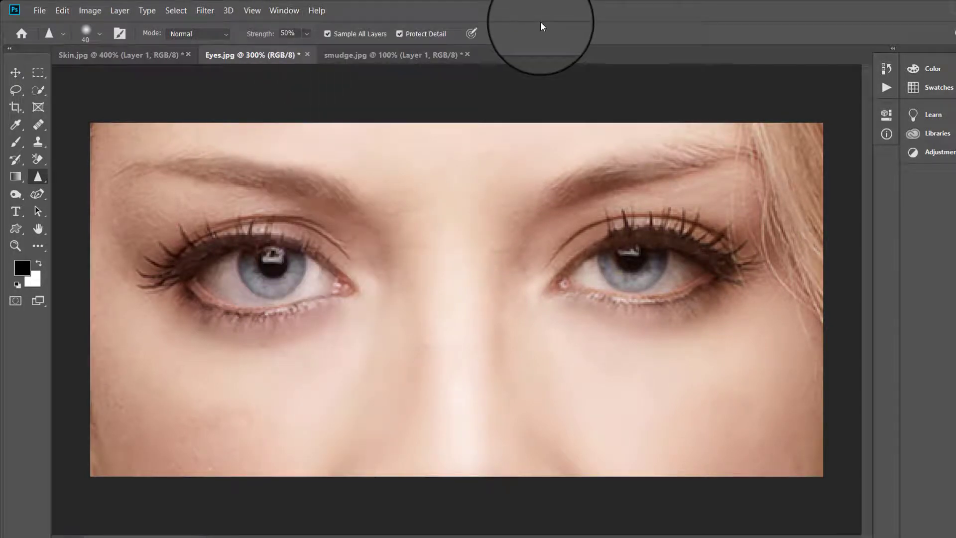
key(F7)
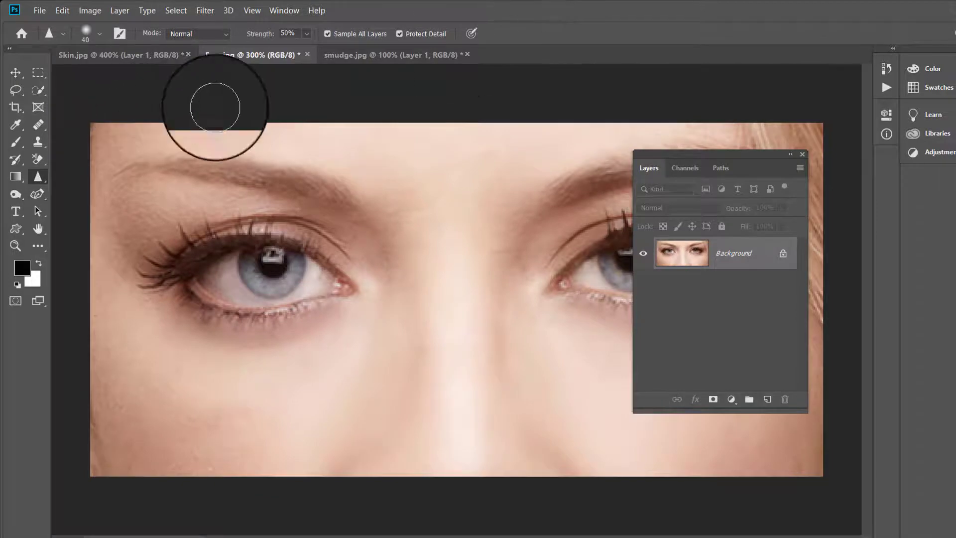
drag(696, 156, 845, 162)
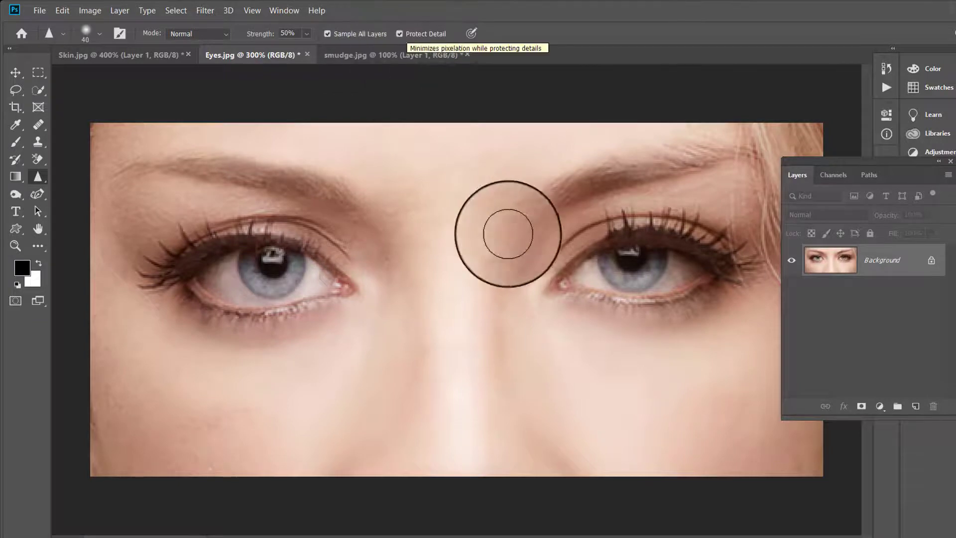
click(915, 406)
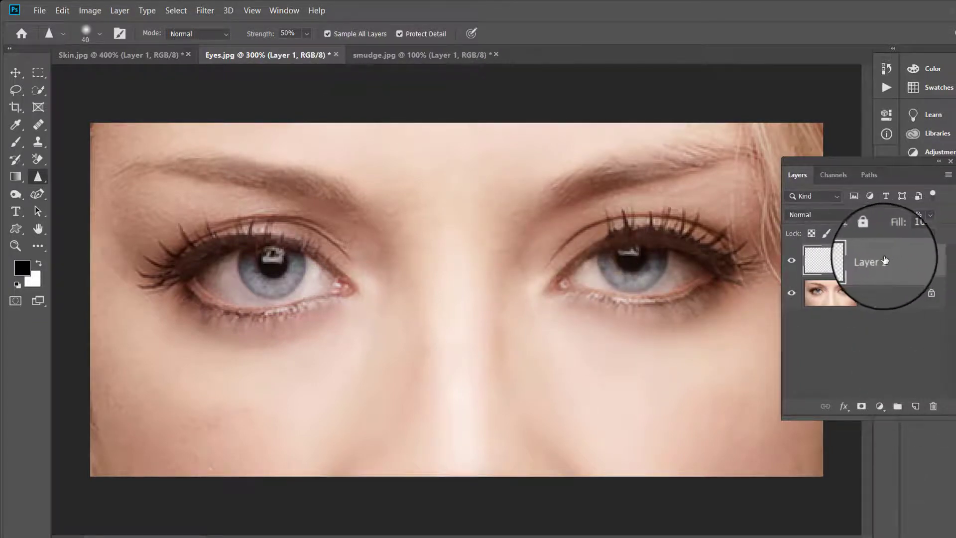
- Sharpen the eye beside the hair, including its lashes and eyebrow, on the new layer with a 25 px brush, and reduce the brush to 9 px
key(bracketleft)
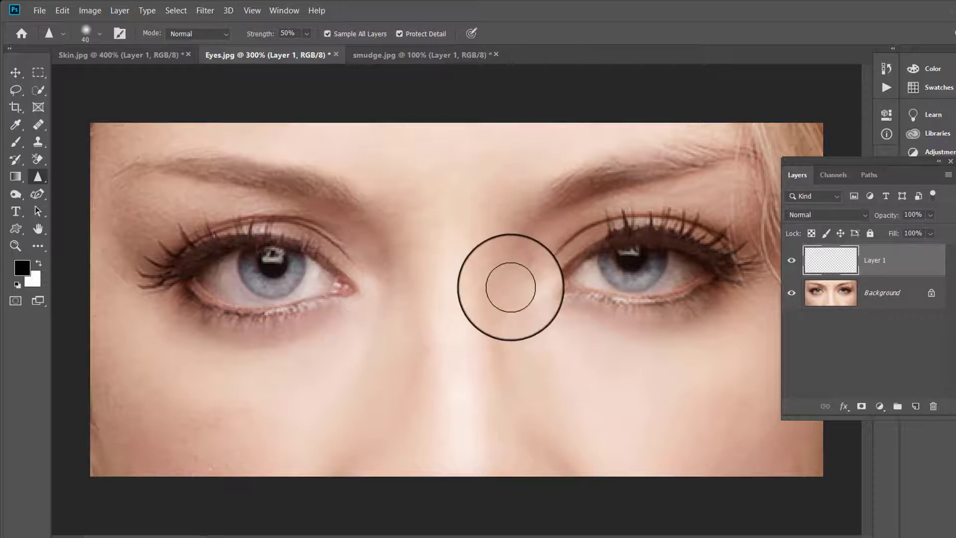
key(bracketleft)
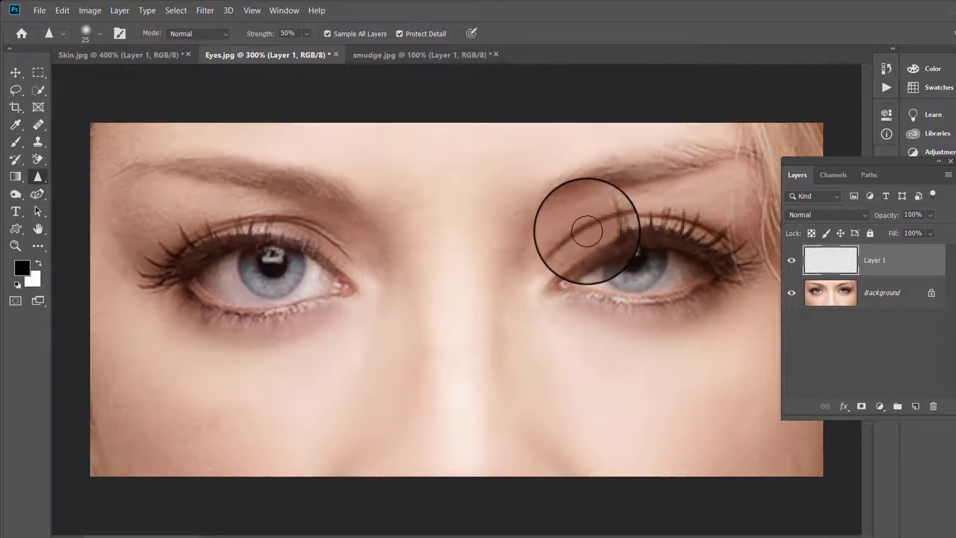
key(ctrl+plus)
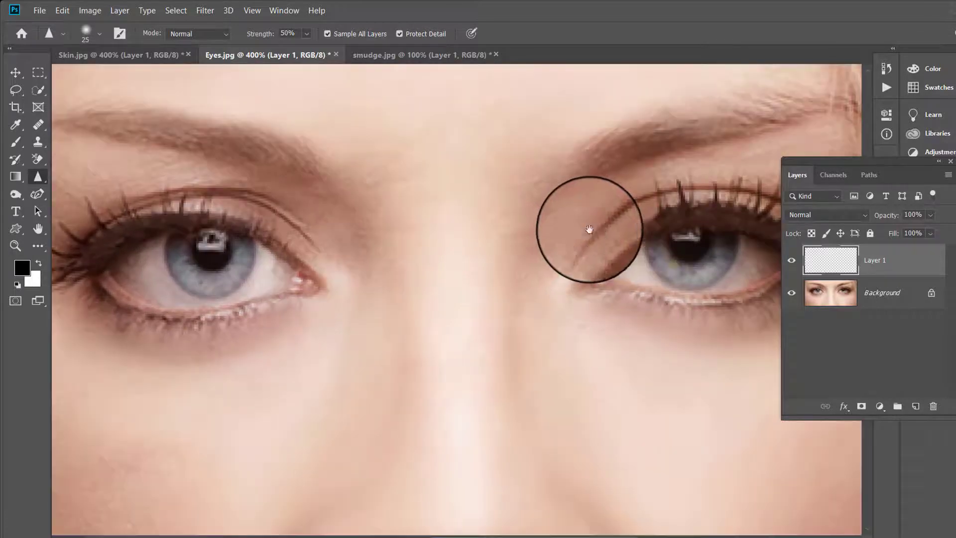
drag(589, 229, 363, 255)
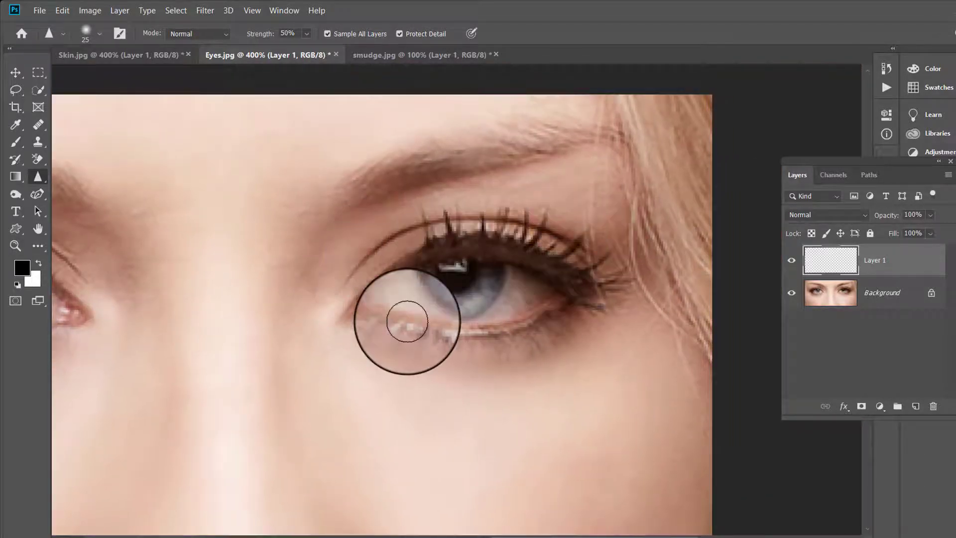
mouse_move(407, 321)
mouse_down()
mouse_move(626, 276)
mouse_move(580, 270)
mouse_move(639, 299)
mouse_move(341, 305)
mouse_up()
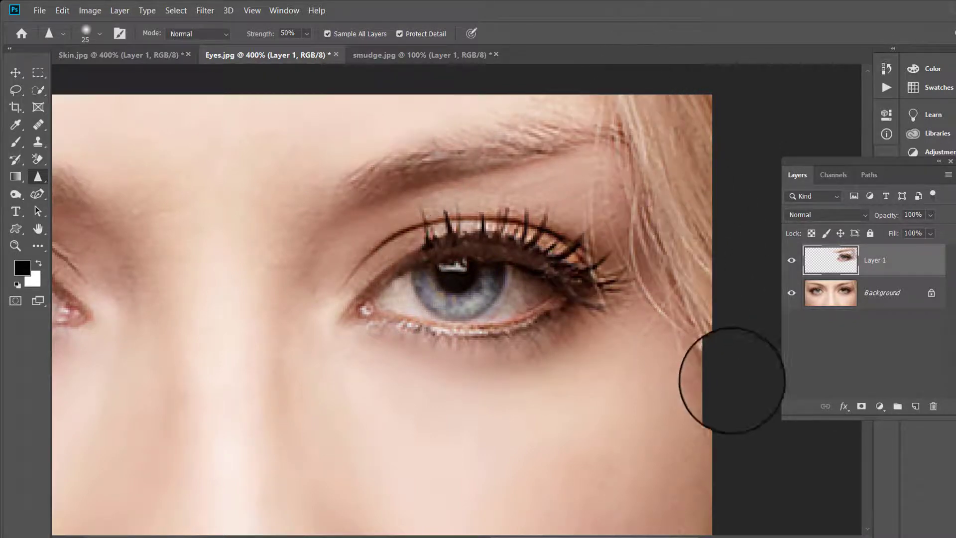
key(bracketleft)
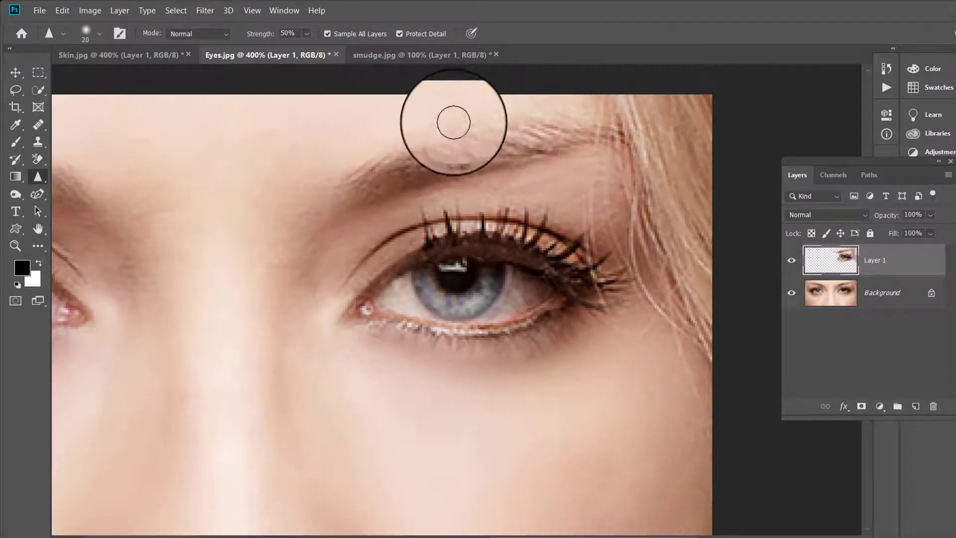
key(bracketleft)
key(bracketleft)
key(bracketleft)
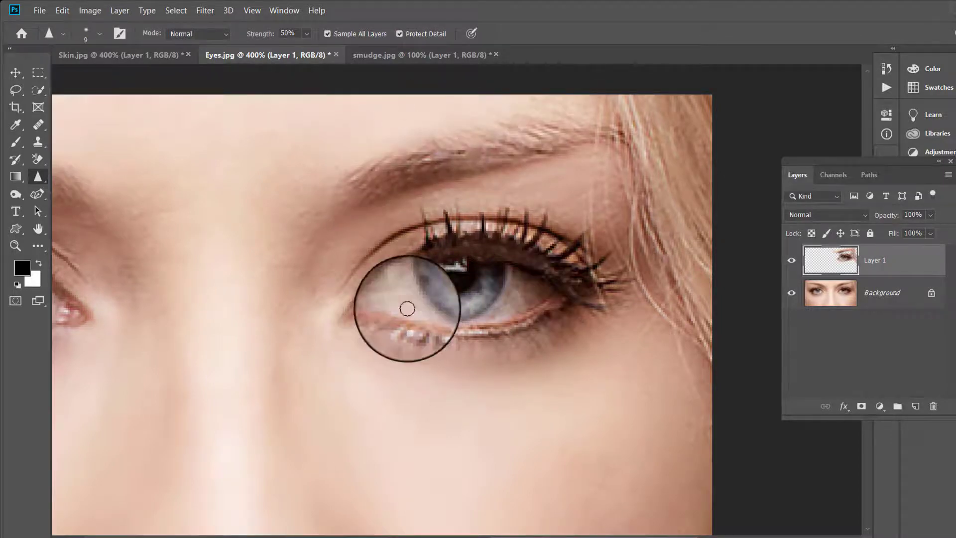
- Toggle the sharpening layer's visibility to compare the eye before and after, leave it visible and close the Layers panel
click(790, 259)
click(794, 265)
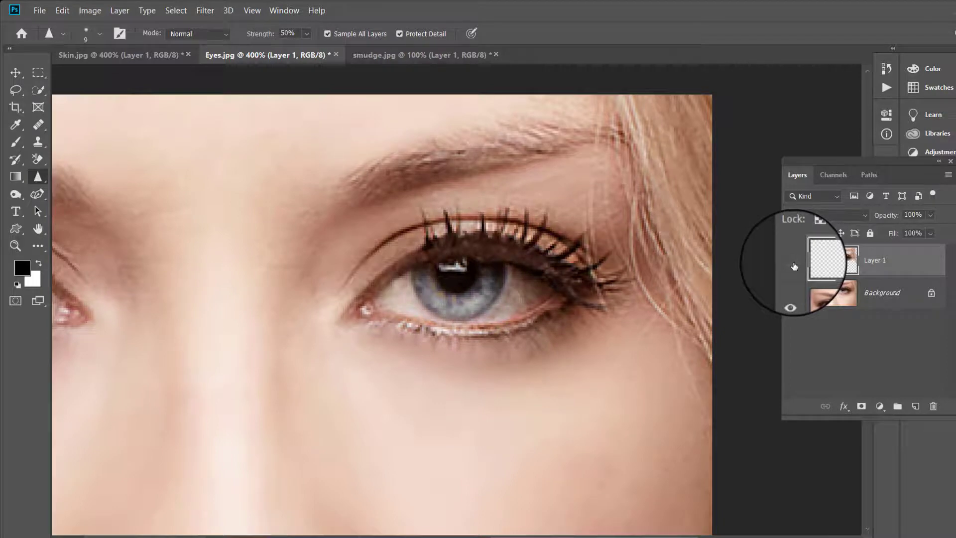
click(794, 265)
key(ctrl+plus)
drag(596, 222, 522, 271)
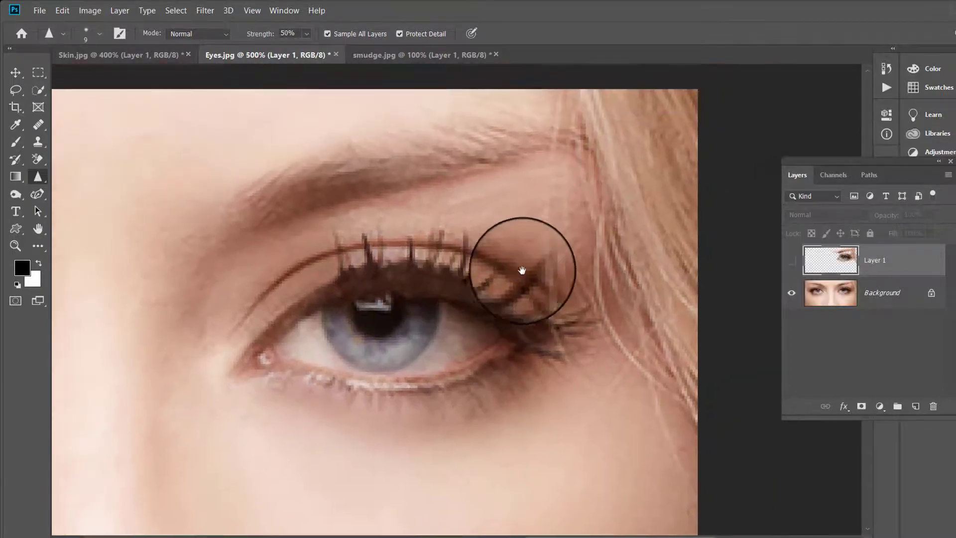
click(794, 264)
click(794, 264)
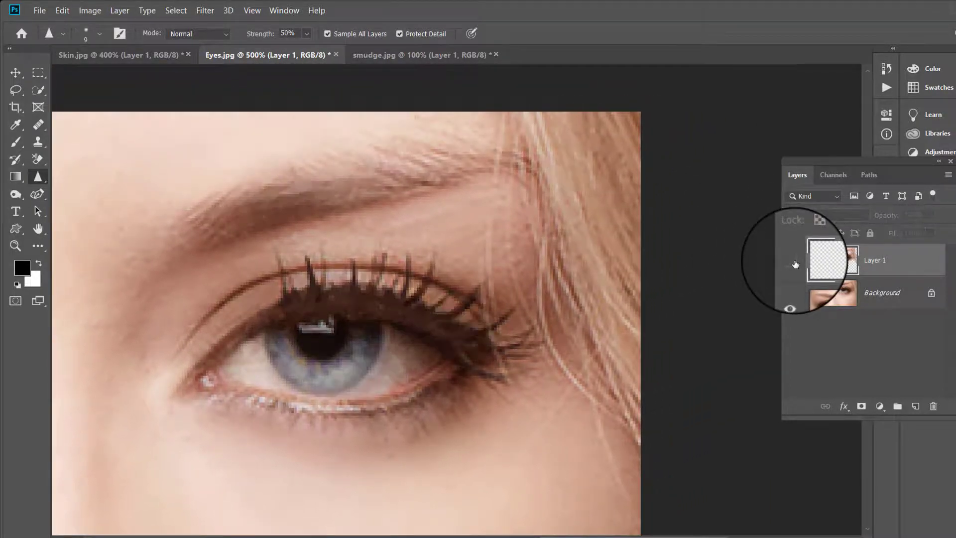
click(795, 263)
click(794, 264)
click(794, 264)
click(795, 264)
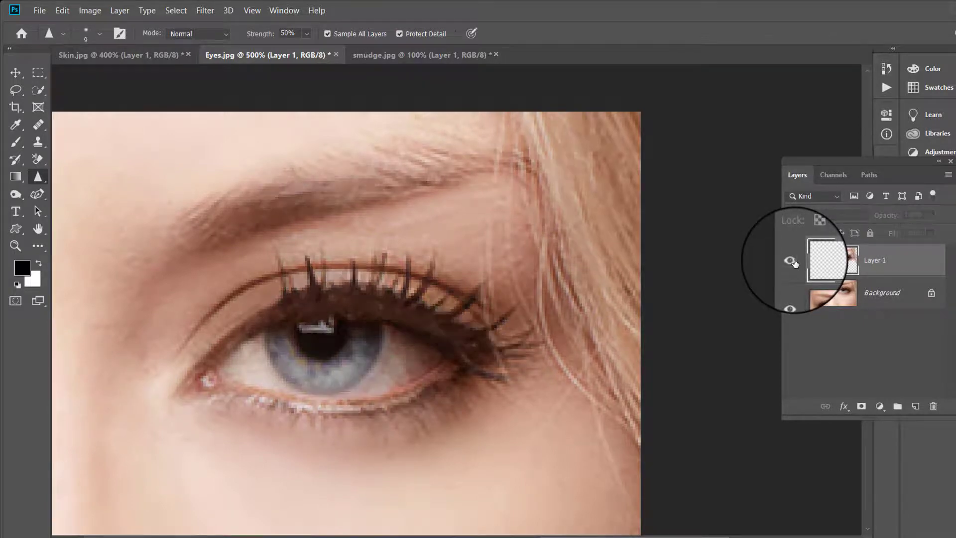
click(794, 263)
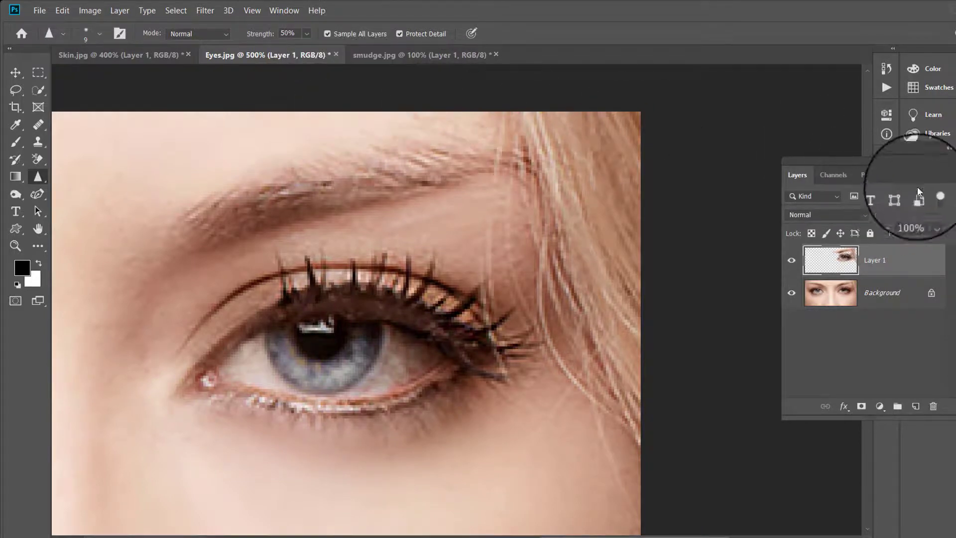
click(950, 160)
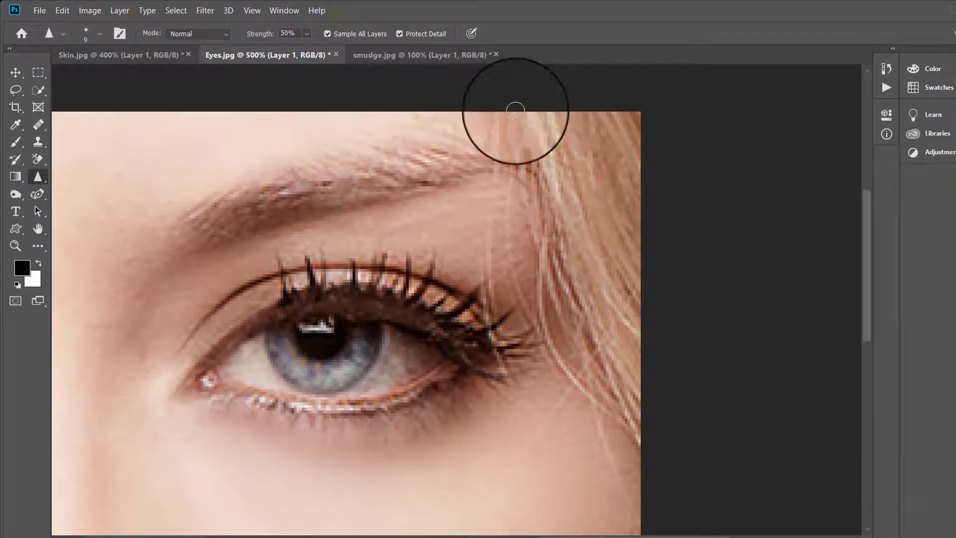
- Switch to the smudge.jpg document, show the Layers panel and place it clear of the face
click(437, 53)
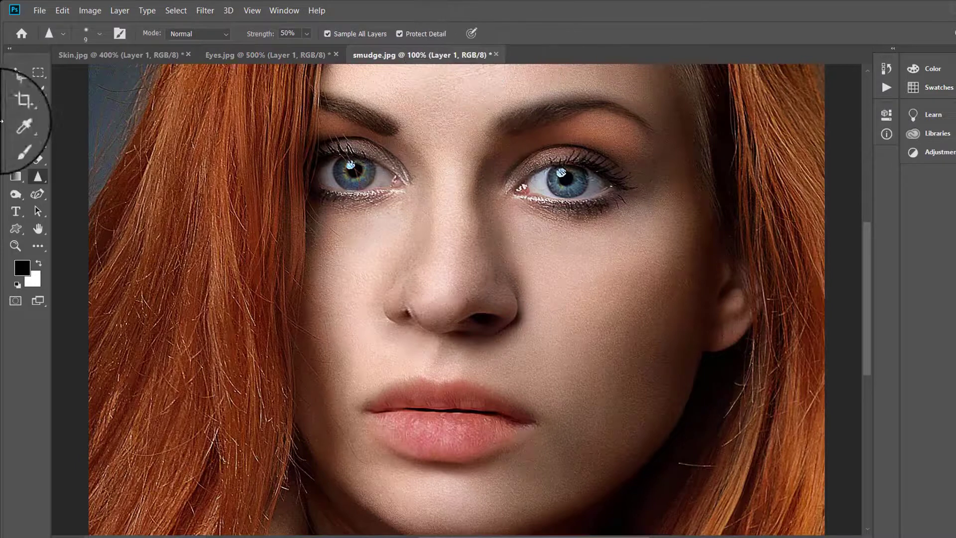
click(37, 176)
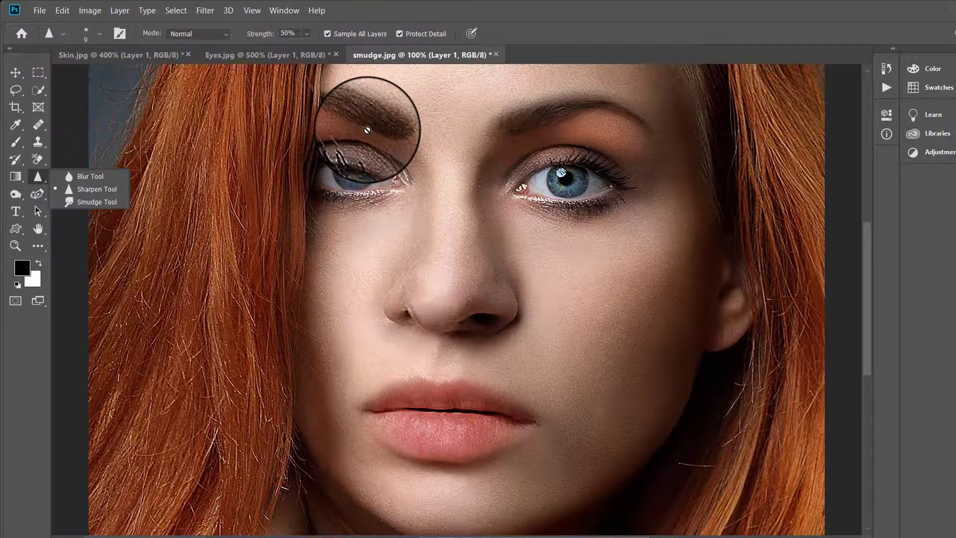
key(F7)
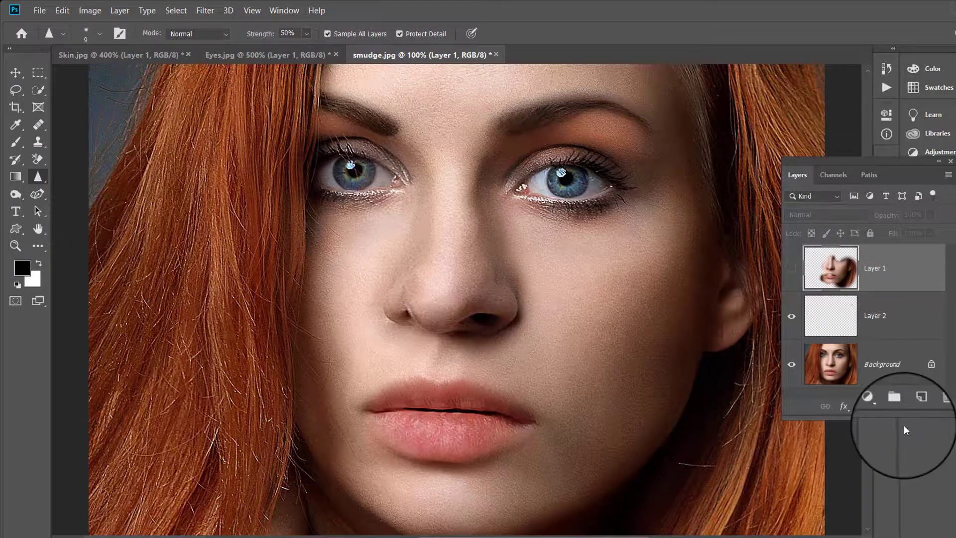
drag(846, 164, 896, 214)
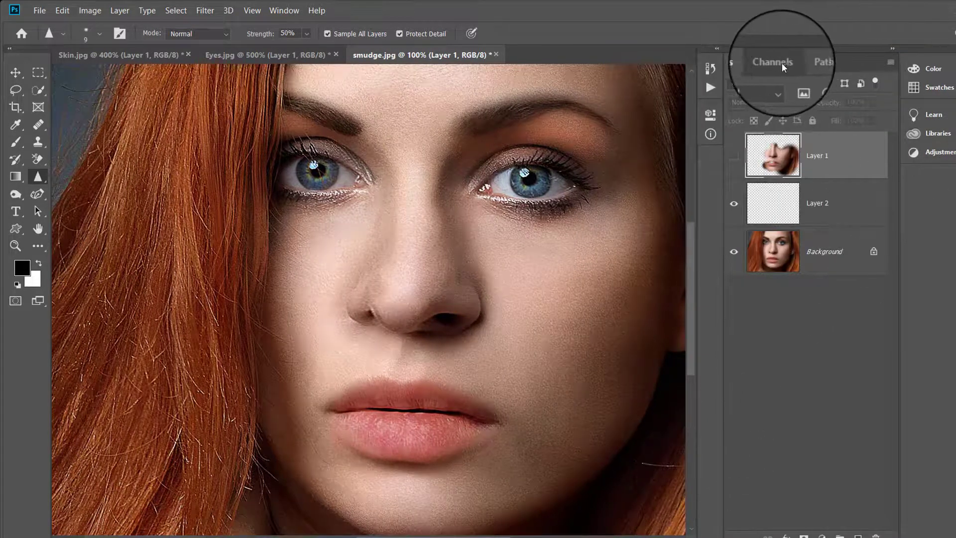
drag(863, 63, 849, 188)
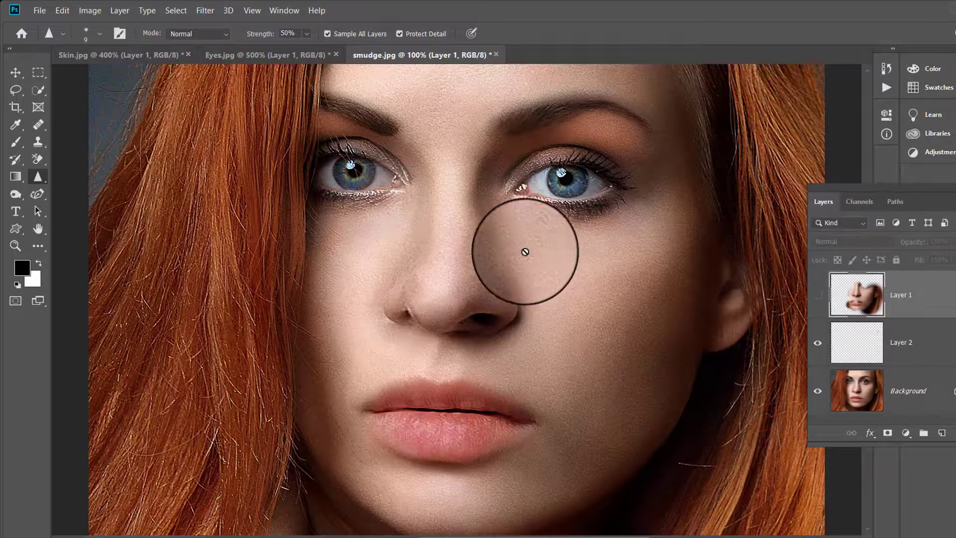
drag(538, 323, 466, 273)
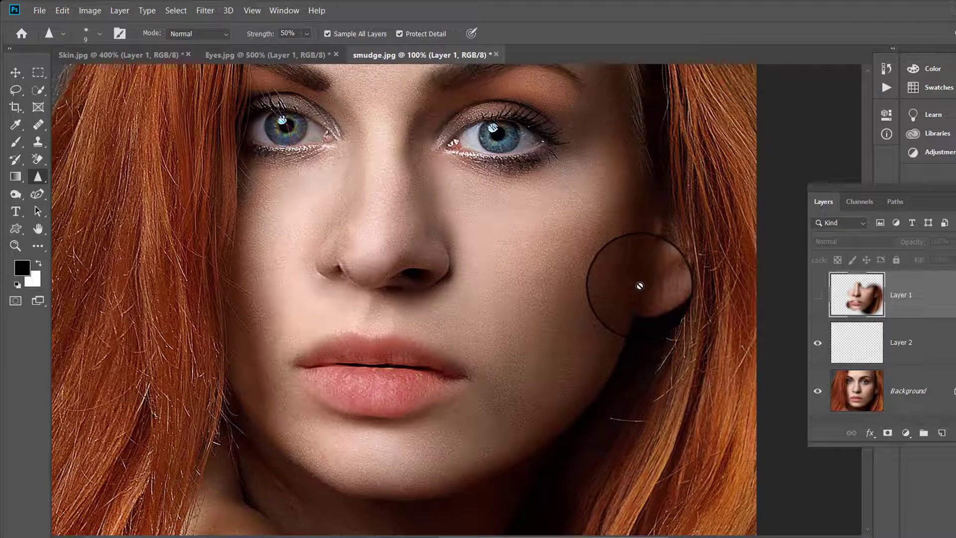
- Choose the Smudge tool and smooth the skin on the jaw, chin, cheeks and nose on Layer 2 with a 300 px brush
right_click(38, 178)
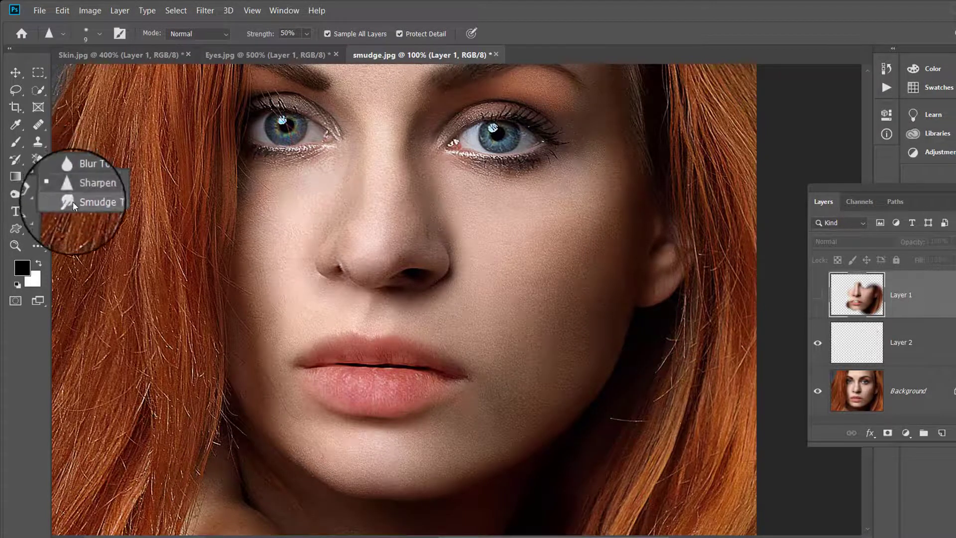
click(73, 202)
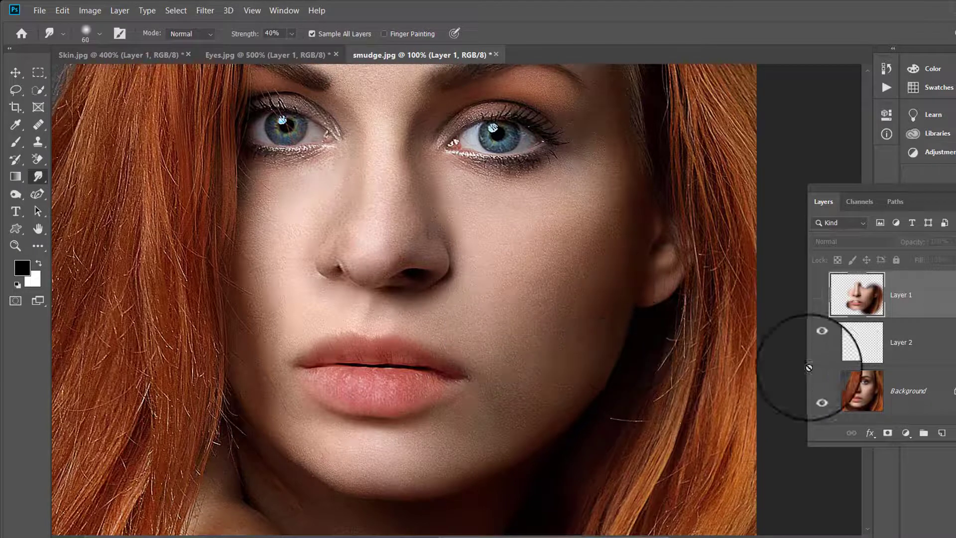
click(902, 344)
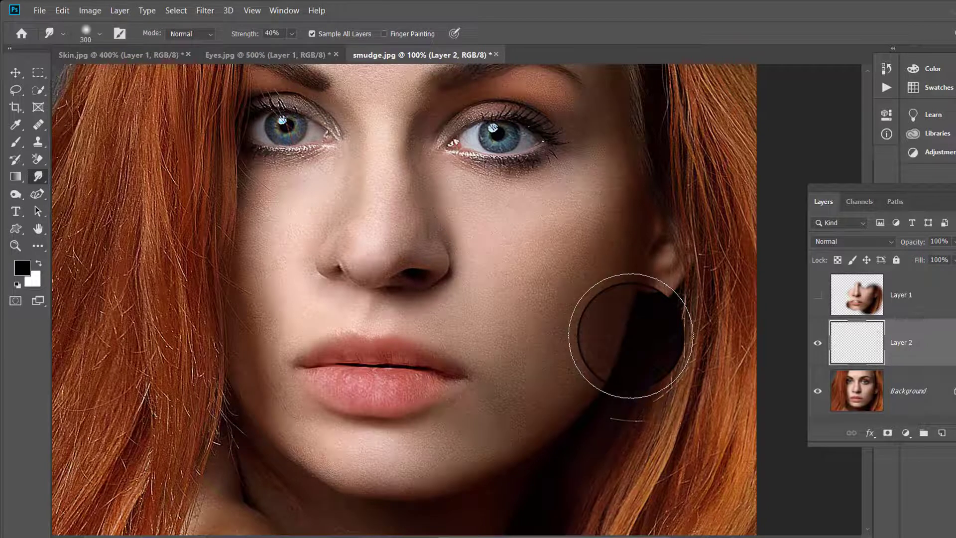
mouse_move(631, 335)
mouse_down()
mouse_move(599, 317)
mouse_move(633, 323)
mouse_move(623, 323)
mouse_move(608, 366)
mouse_move(597, 364)
mouse_move(530, 450)
mouse_move(524, 440)
mouse_move(479, 462)
mouse_move(321, 473)
mouse_move(264, 438)
mouse_up()
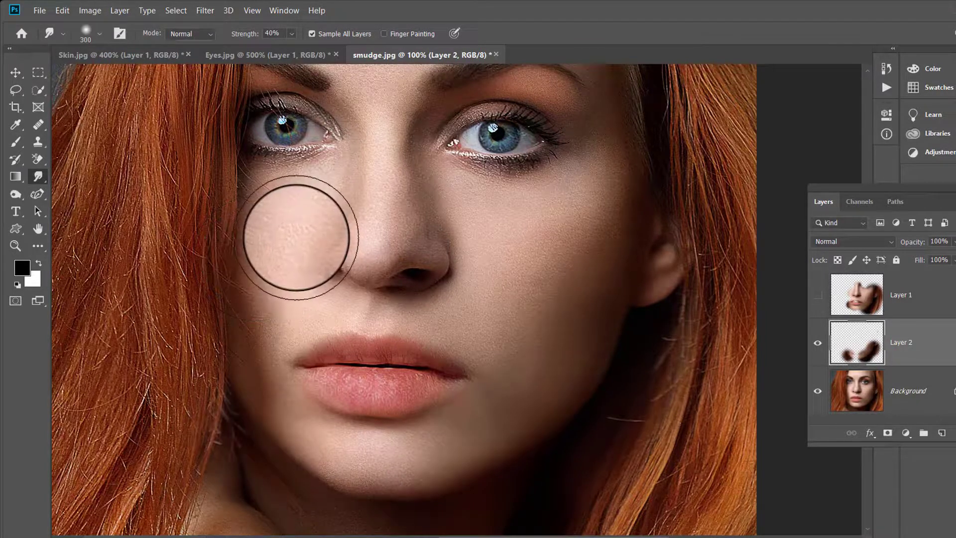
mouse_move(296, 237)
mouse_down()
mouse_move(380, 251)
mouse_move(426, 246)
mouse_move(435, 219)
mouse_up()
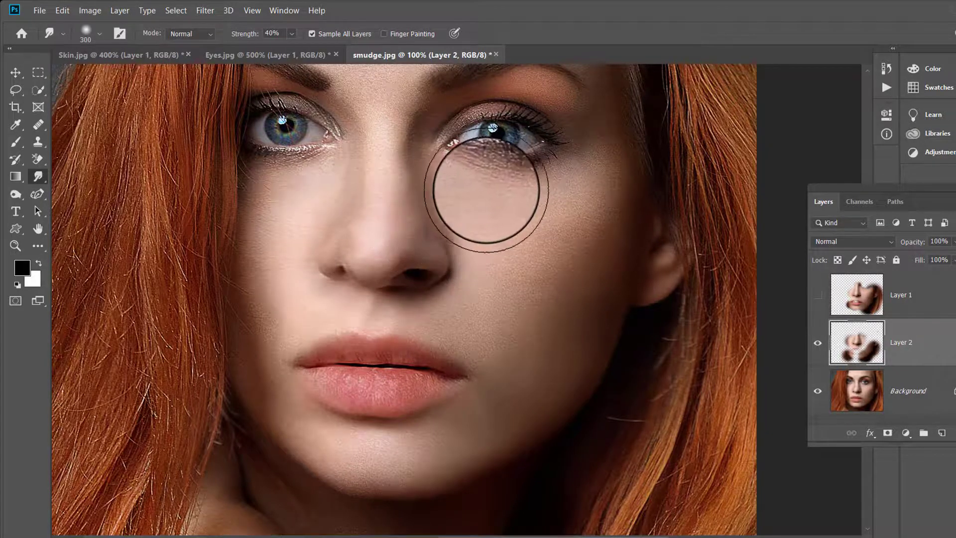
- Smudge the shaded side of the nose with a 150 px brush and the skin beneath the nostrils with a 125 px brush
key(bracketleft)
key(bracketleft)
key(bracketleft)
key(bracketleft)
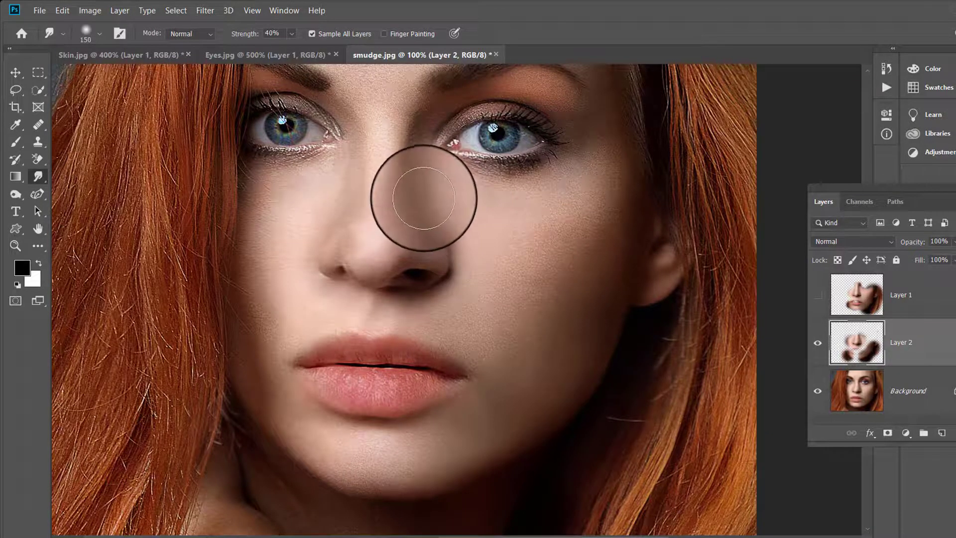
mouse_move(416, 179)
mouse_down()
mouse_move(437, 256)
mouse_move(435, 248)
mouse_up()
mouse_move(350, 295)
mouse_down()
mouse_move(360, 246)
mouse_move(375, 279)
mouse_move(369, 261)
mouse_move(380, 249)
mouse_move(337, 244)
mouse_move(365, 246)
mouse_move(405, 213)
mouse_move(442, 262)
mouse_move(426, 316)
mouse_move(440, 305)
mouse_move(432, 300)
mouse_up()
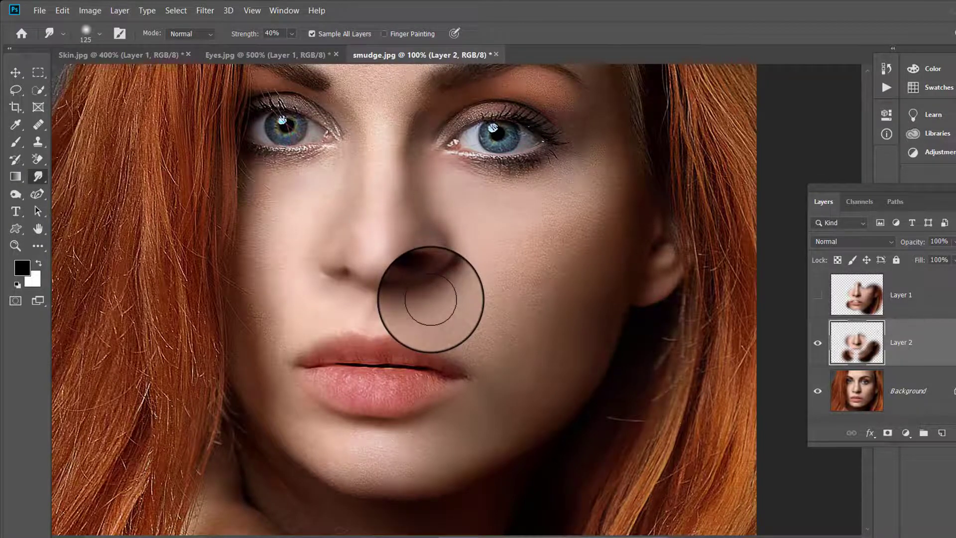
- Smudge the skin below the lower lip and around the corner of the mouth with a 90 px brush
key(bracketleft)
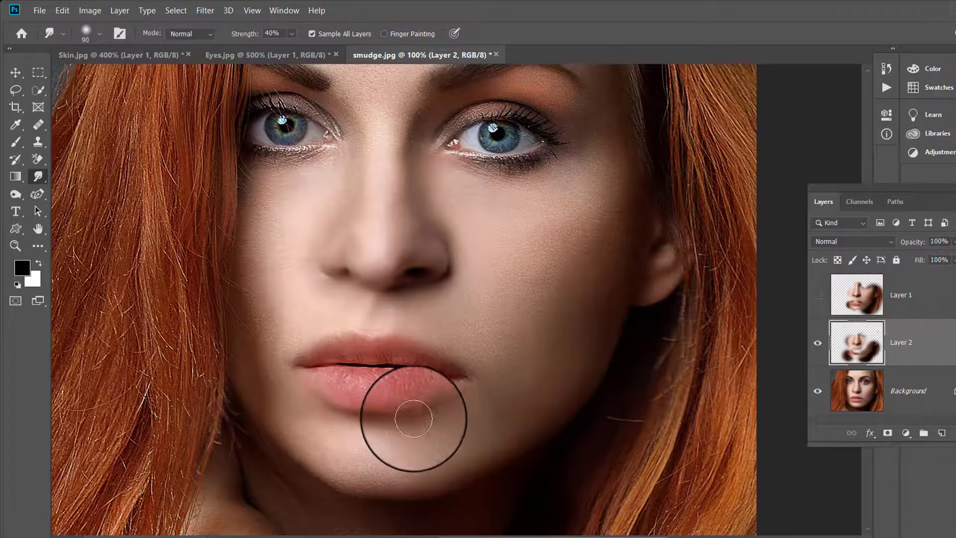
mouse_move(413, 418)
mouse_down()
mouse_move(418, 361)
mouse_move(442, 401)
mouse_move(455, 398)
mouse_up()
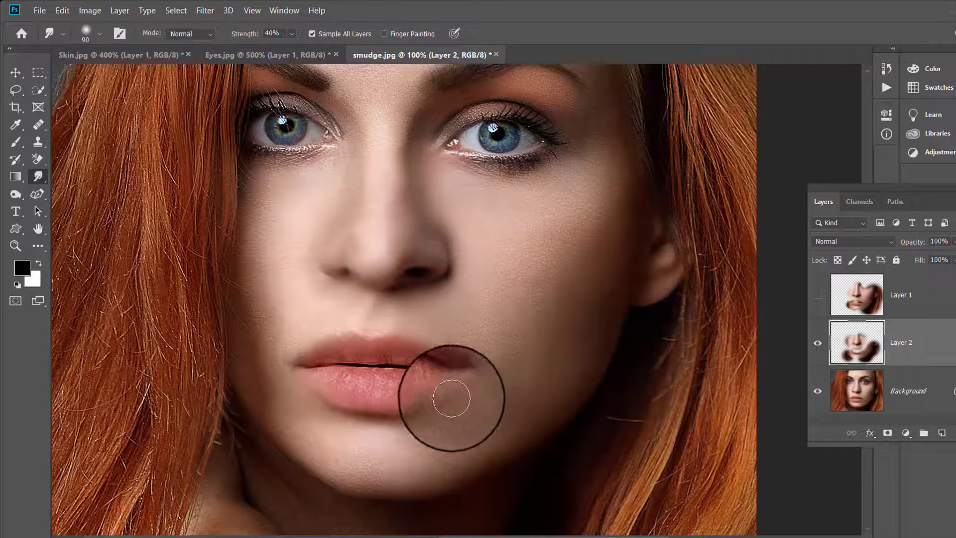
drag(446, 321, 459, 344)
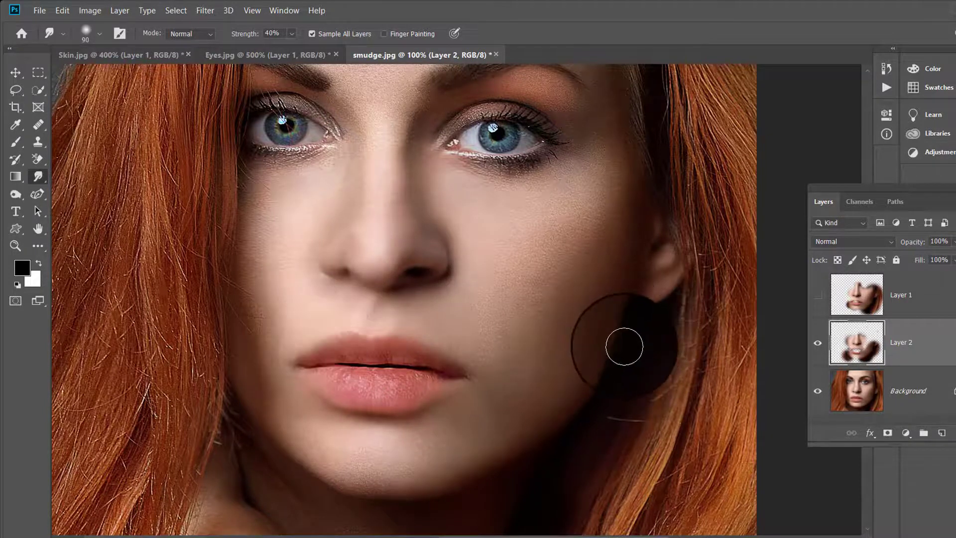
- Enlarge the Smudge brush to 400 px
key(bracketright)
key(bracketright)
key(bracketright)
key(bracketright)
key(bracketright)
key(bracketright)
key(bracketright)
key(bracketright)
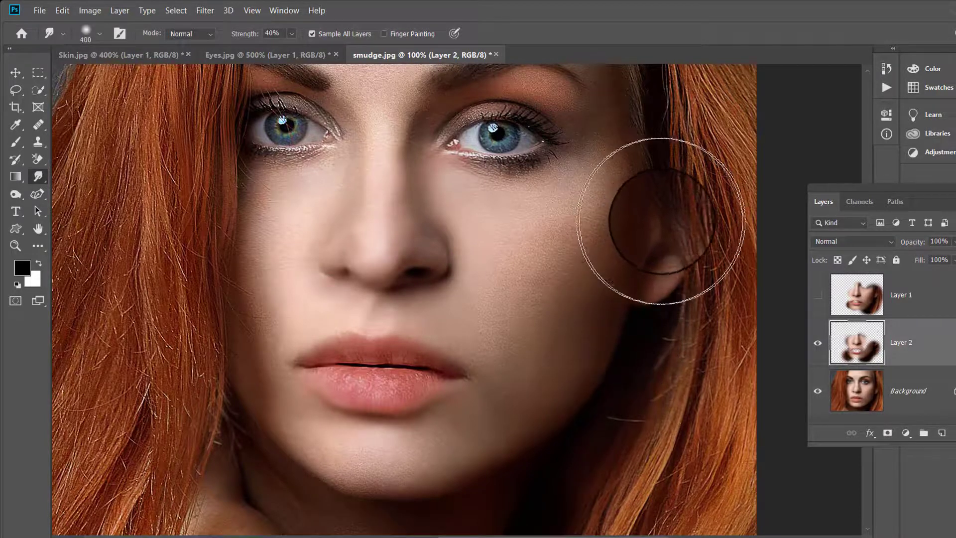
- Smudge the hair and skin around the ear with the 400 px brush, and the jaw and cheeks with a 250 px brush
drag(652, 226, 634, 319)
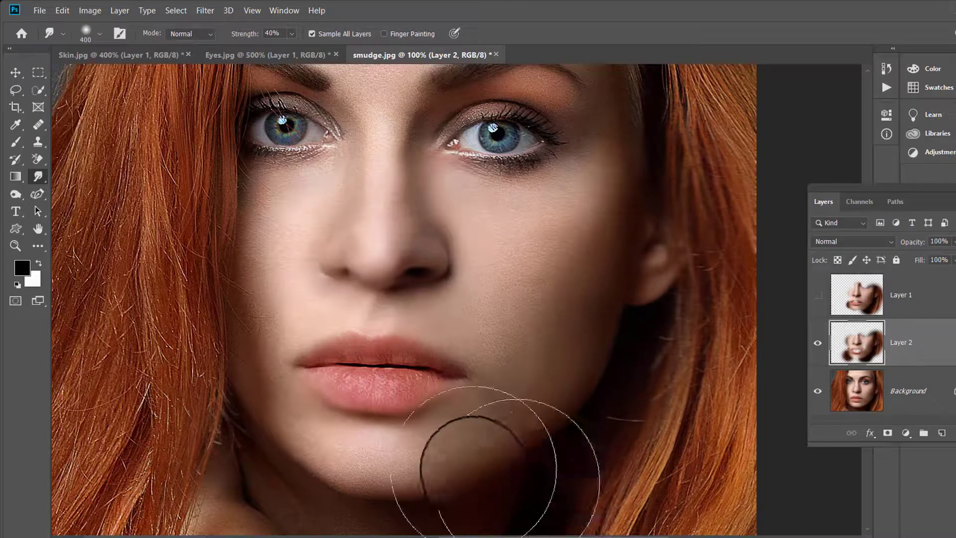
key(bracketleft)
key(bracketleft)
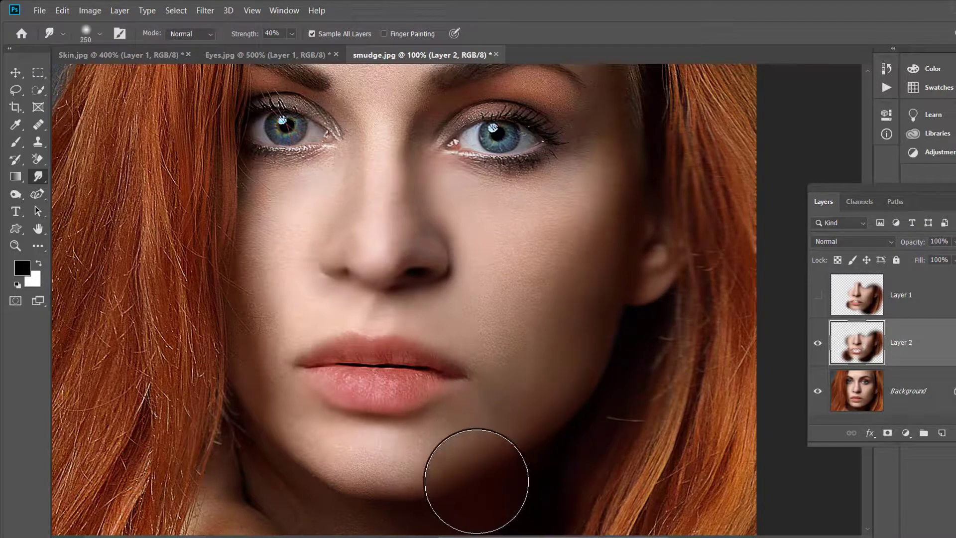
mouse_move(477, 480)
mouse_down()
mouse_move(529, 463)
mouse_move(593, 409)
mouse_move(625, 327)
mouse_move(634, 334)
mouse_move(618, 362)
mouse_move(524, 338)
mouse_move(553, 354)
mouse_up()
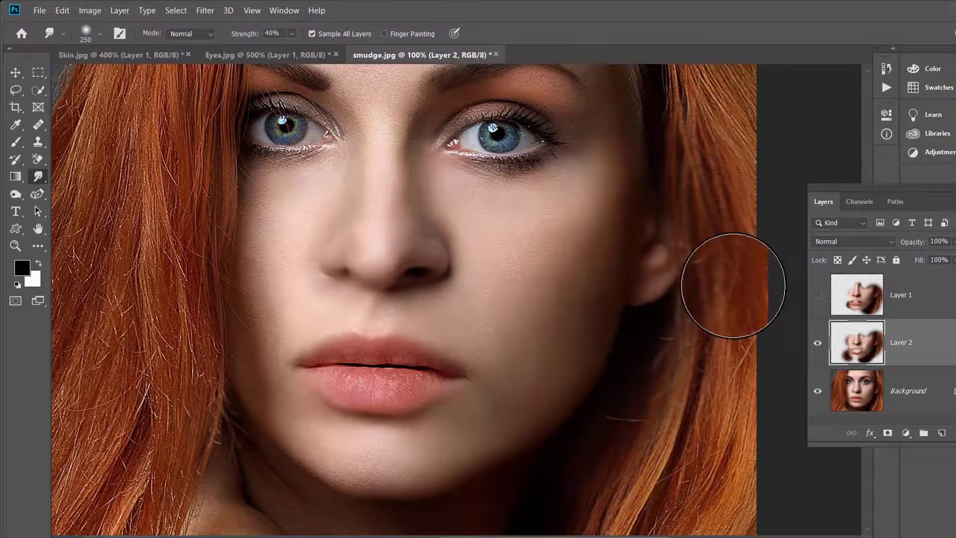
drag(397, 399, 300, 329)
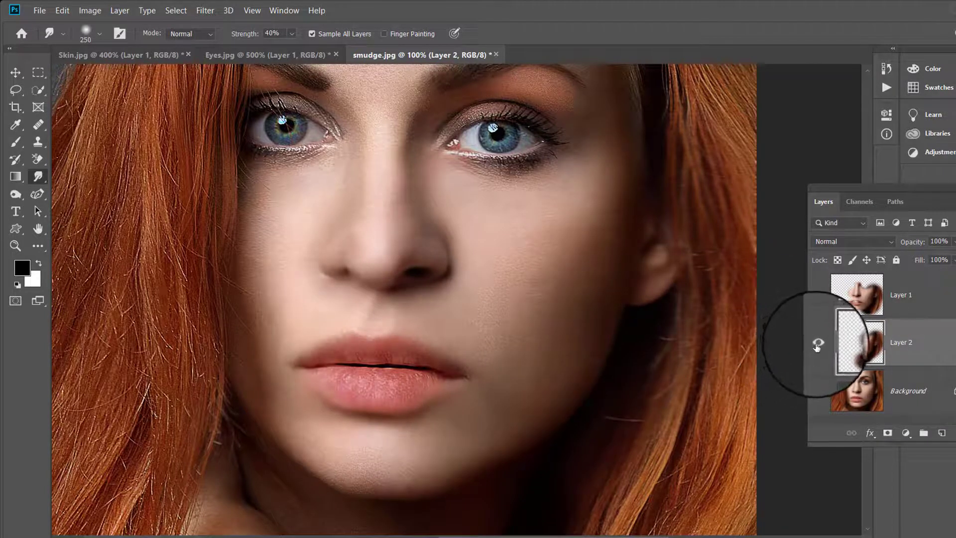
- Toggle Layer 2's visibility repeatedly to compare the smudged skin with the original, leaving the layer hidden
click(817, 345)
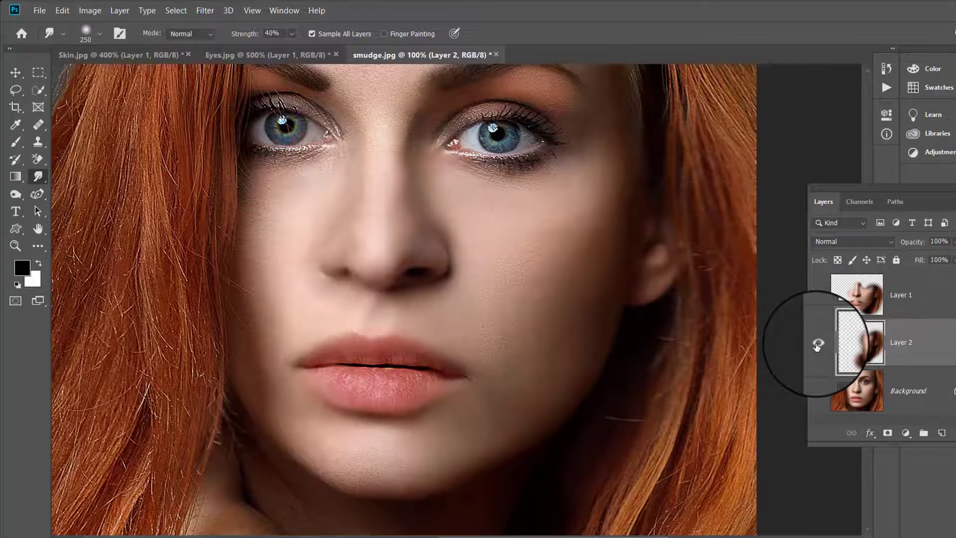
click(817, 344)
click(817, 345)
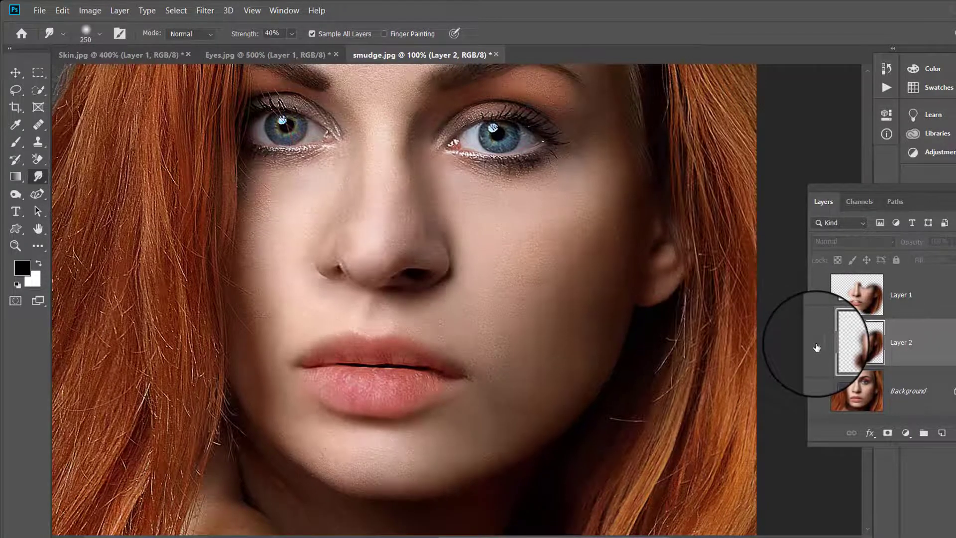
click(817, 344)
click(816, 347)
click(816, 346)
click(816, 347)
click(817, 347)
click(816, 347)
click(817, 347)
click(817, 346)
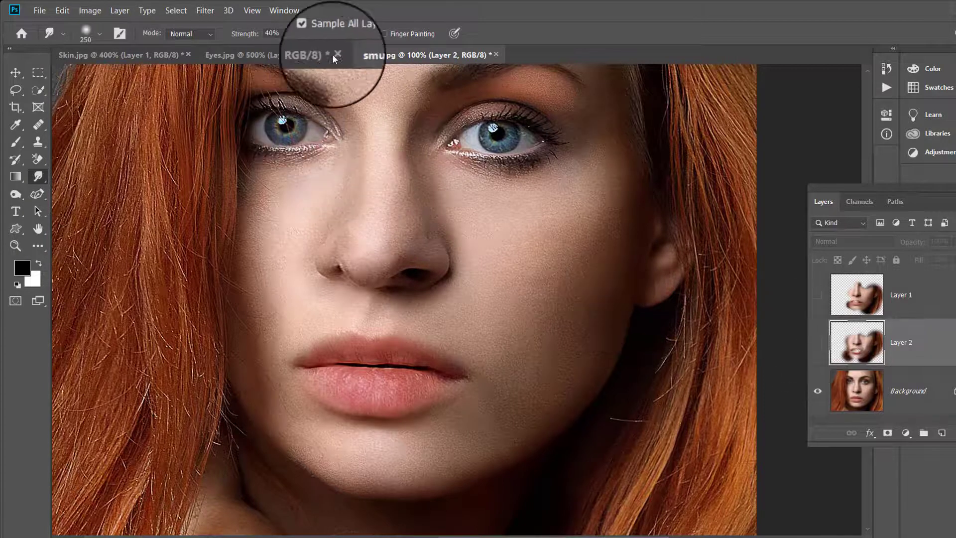
- Try to smudge the cheek on Layer 2 with Finger Painting enabled, and turn that option back off
click(383, 34)
click(511, 257)
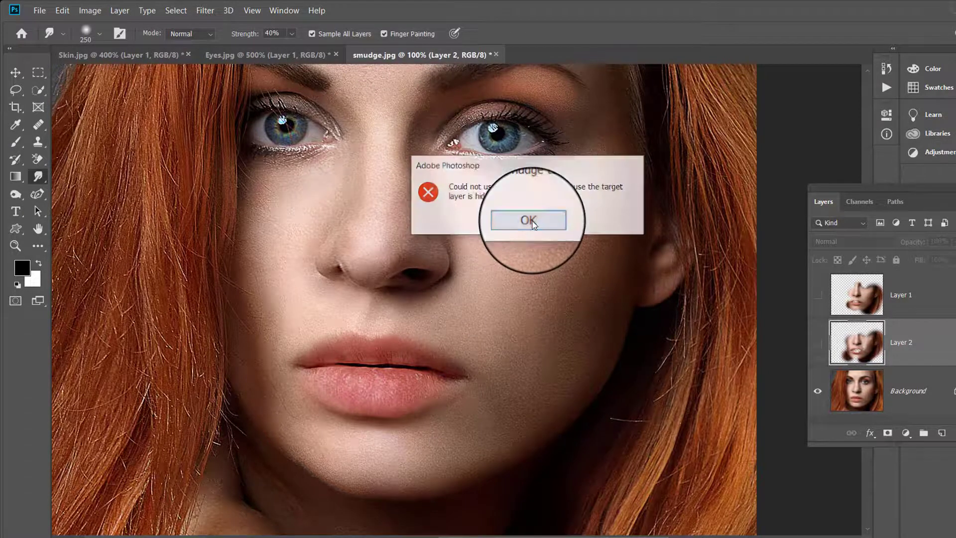
click(528, 220)
click(383, 34)
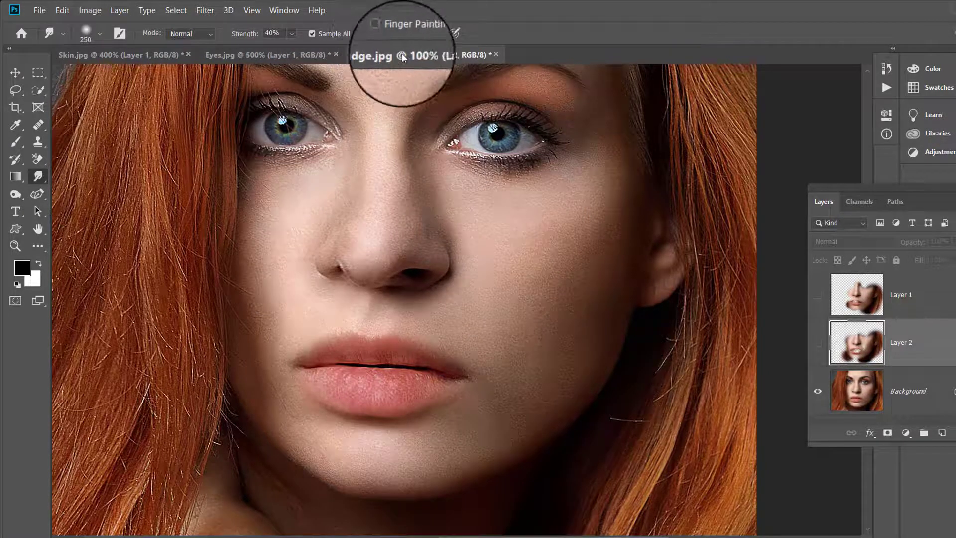